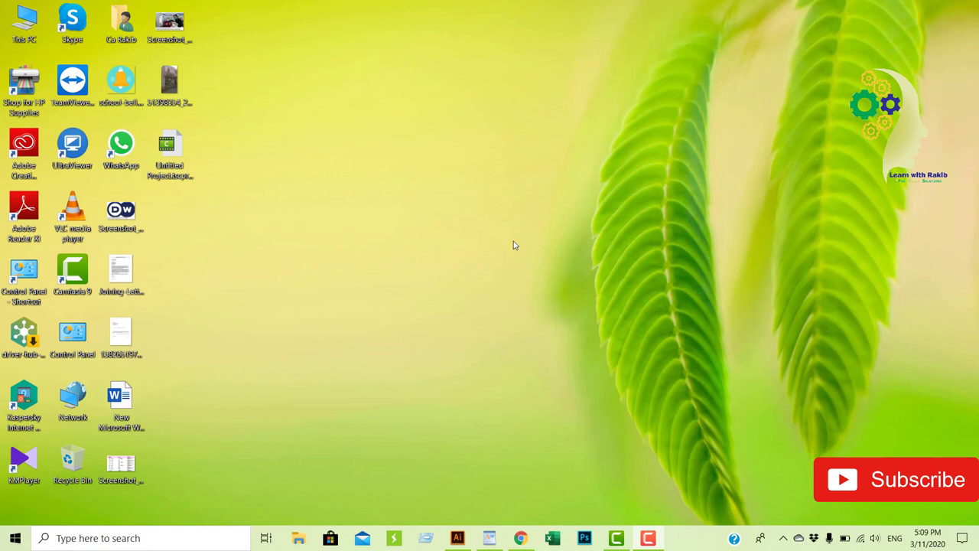
Step: Open the GraphicRiver bi-fold brochure template page in Chrome and review its A4 previews and specs
left_click(521, 539)
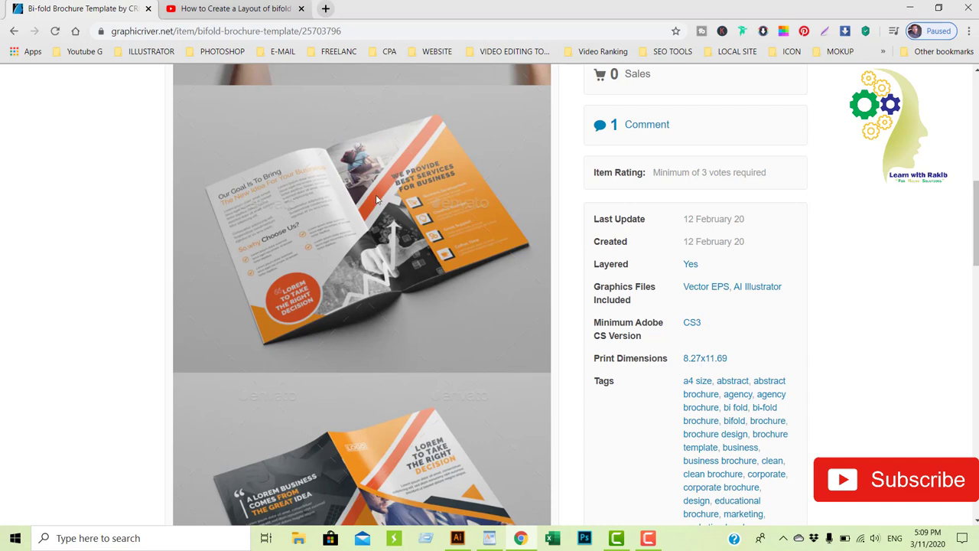
scroll(377, 194, "down", 3)
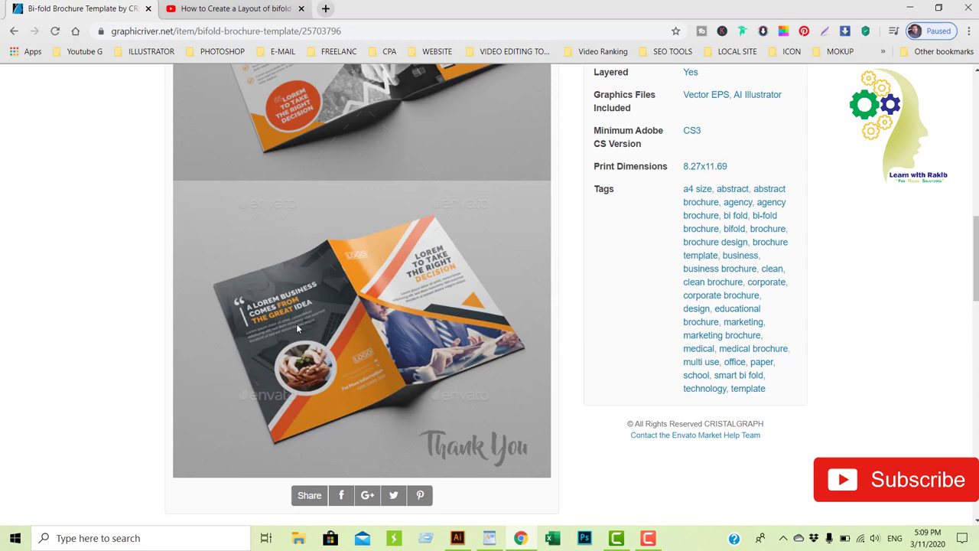
scroll(295, 323, "up", 5)
scroll(315, 326, "down", 2)
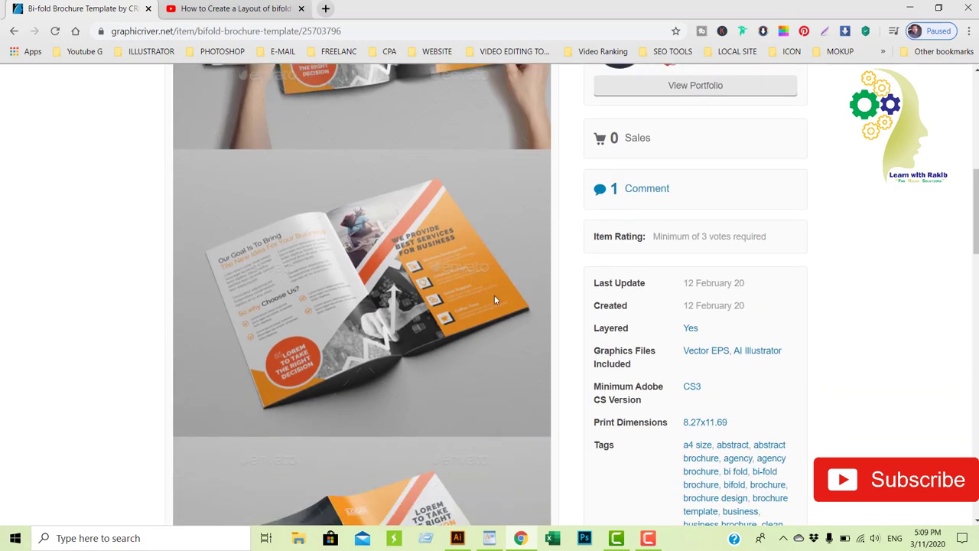
scroll(407, 377, "down", 3)
scroll(367, 360, "up", 1)
scroll(342, 348, "up", 3)
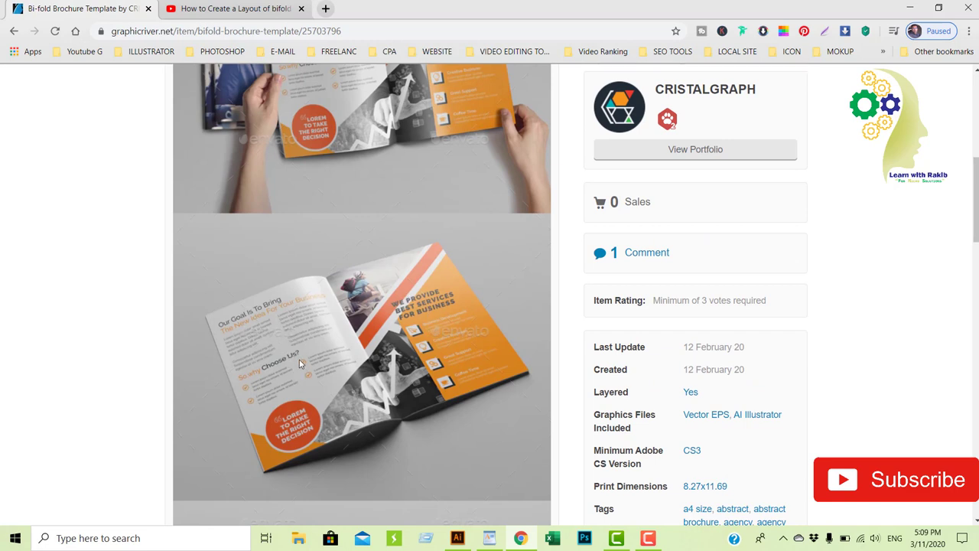
scroll(312, 357, "down", 3)
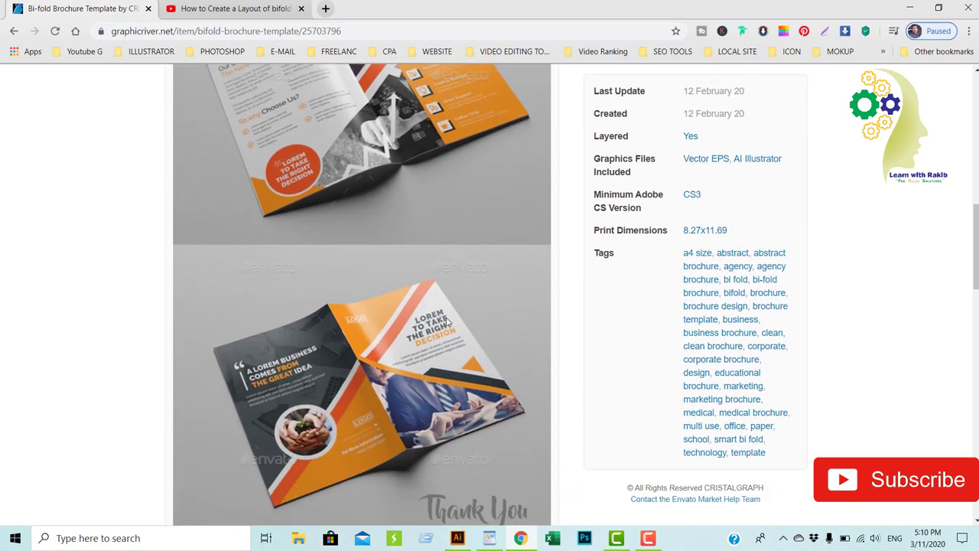
scroll(733, 168, "up", 1)
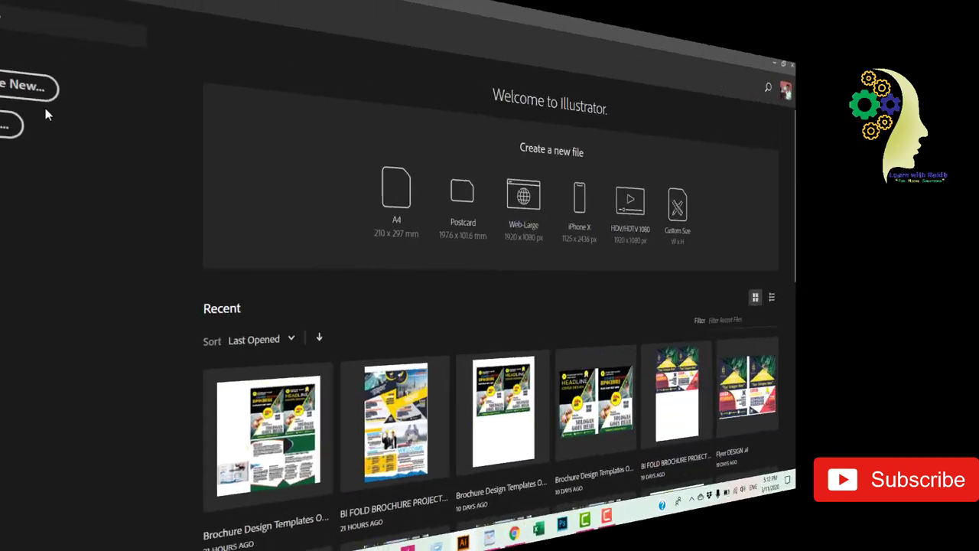
Step: Start a new Print document (Letter, 8.5 x 11) measured in inches, with More Settings open
left_click(61, 137)
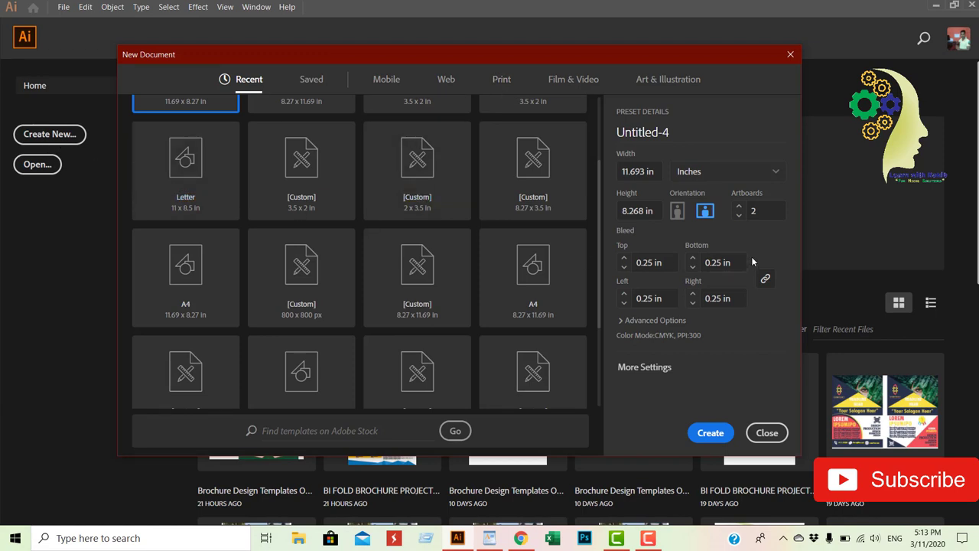
left_click(644, 368)
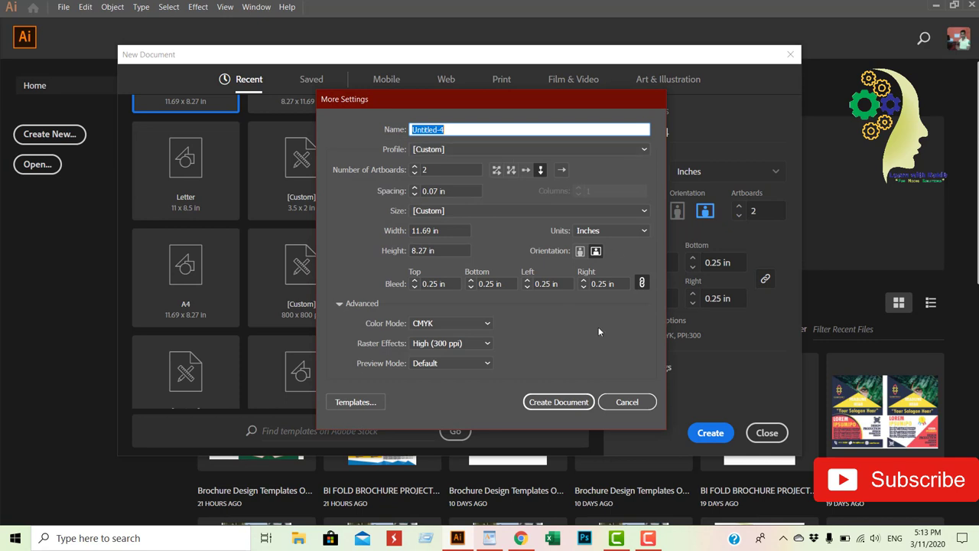
left_click(627, 402)
left_click(512, 80)
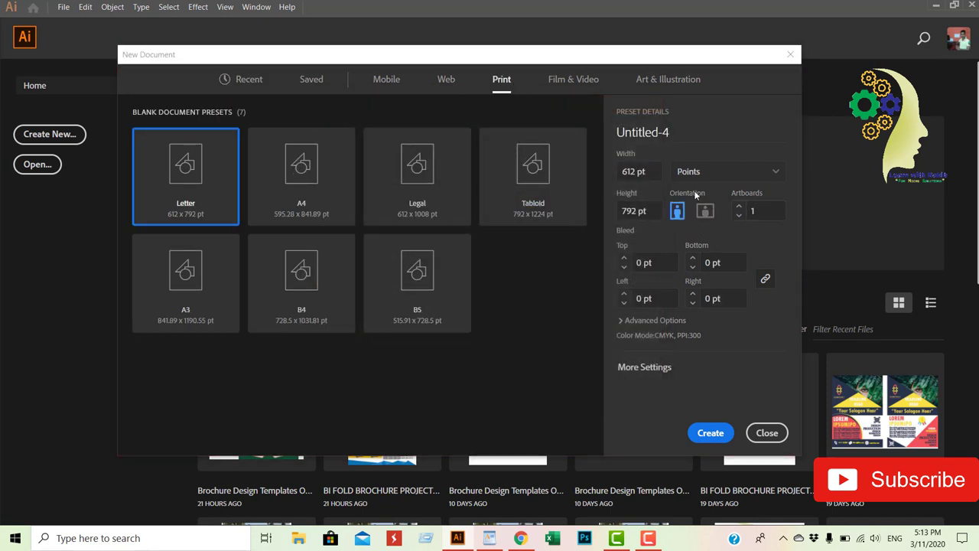
left_click(757, 173)
left_click(713, 242)
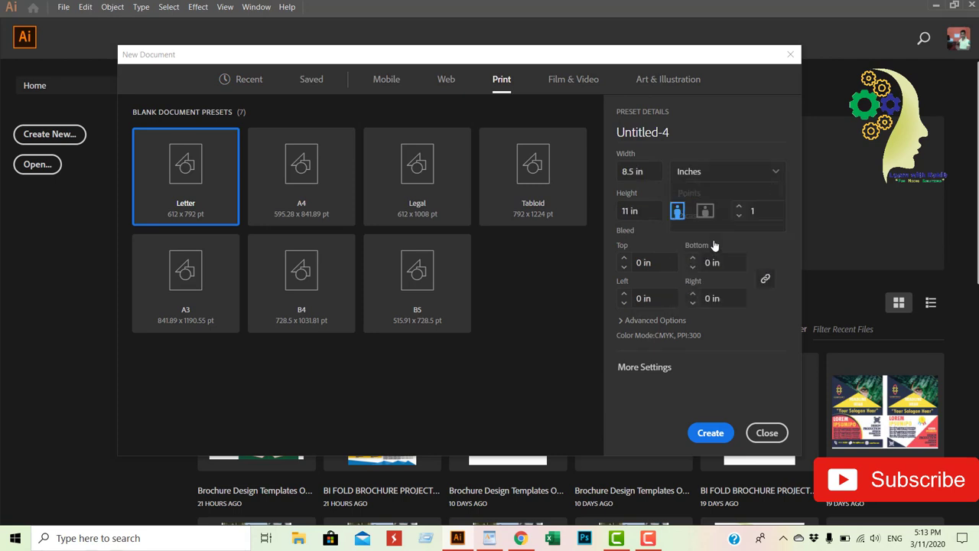
left_click(650, 366)
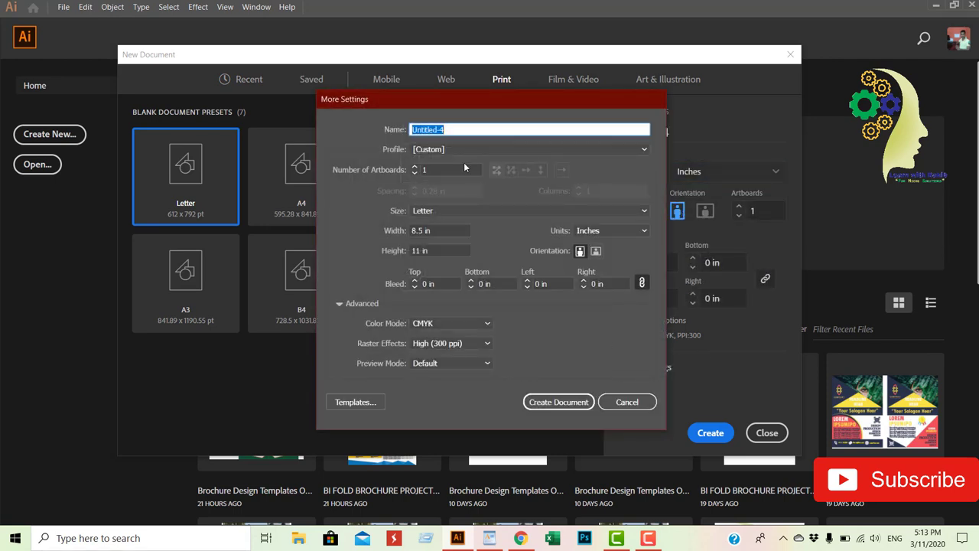
Step: Name the document BI FOLD BROCHURE DESIGN, size A4, with 2 artboards in a column
type("BI")
type(" FOLD ")
type("BRO")
type("CHU")
type("RE DESI")
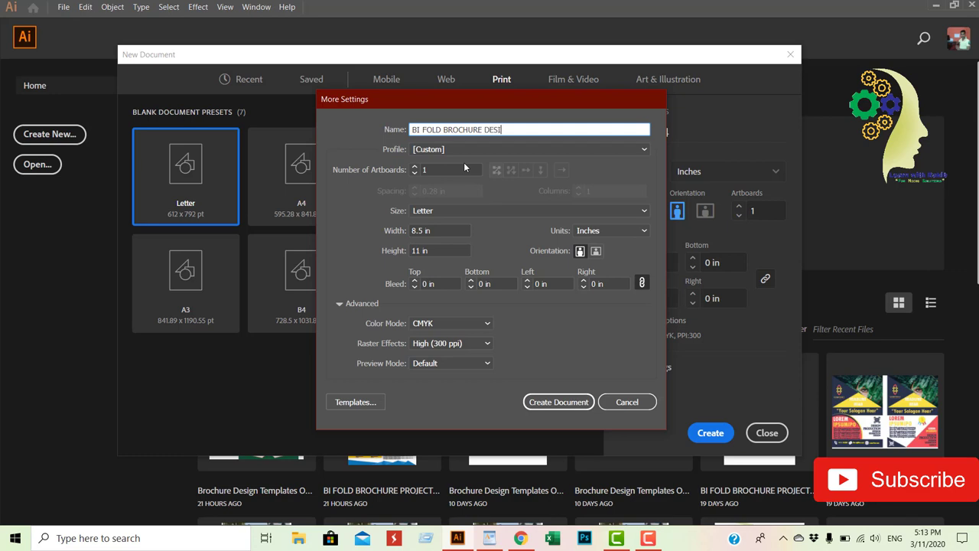
type("GN")
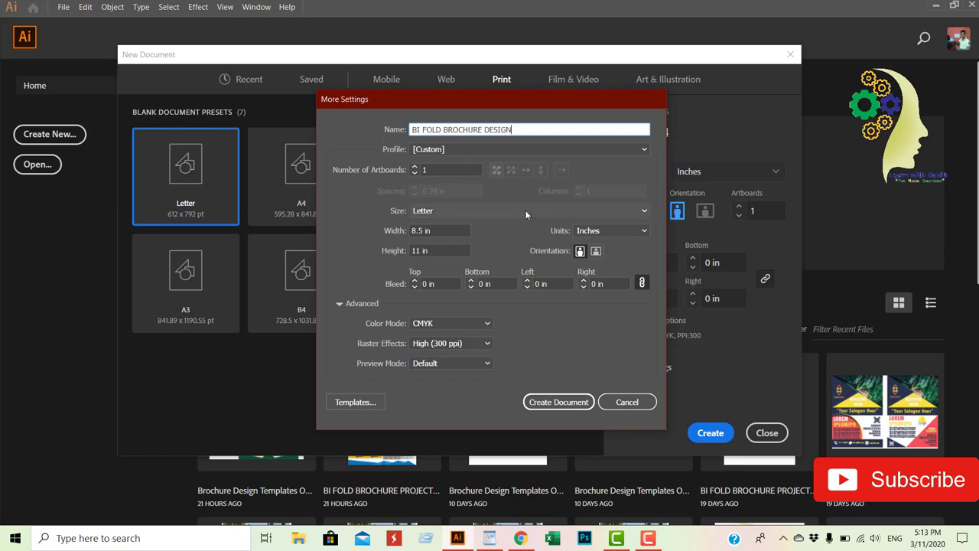
left_click(475, 210)
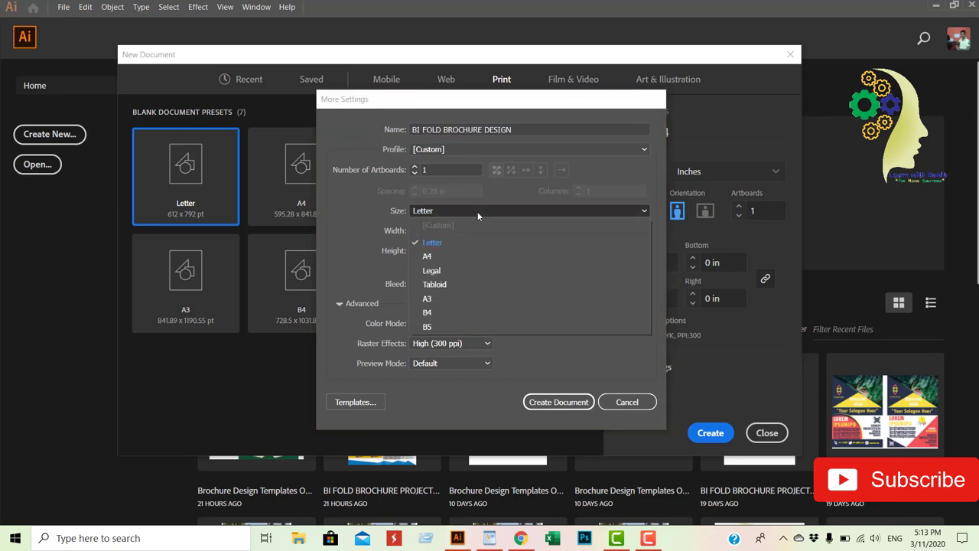
left_click(471, 252)
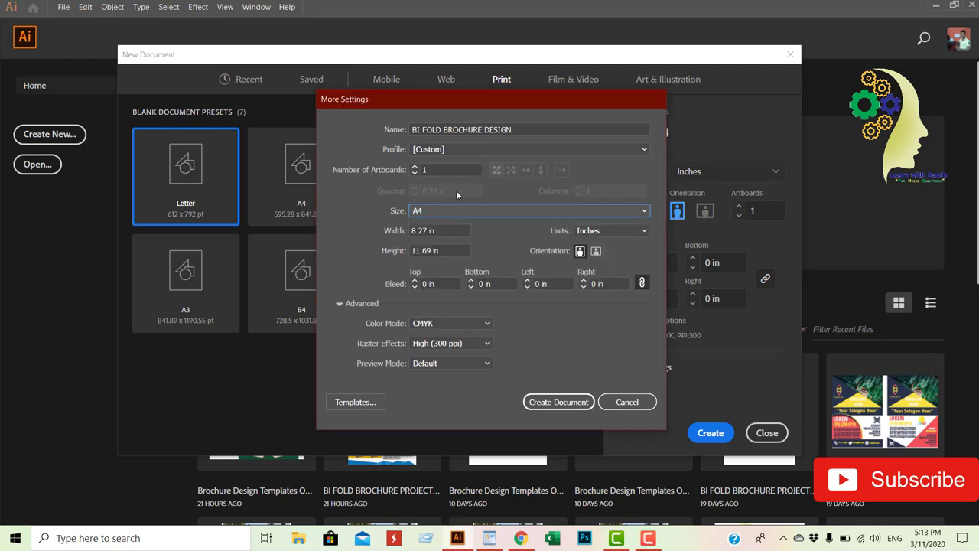
left_click(414, 167)
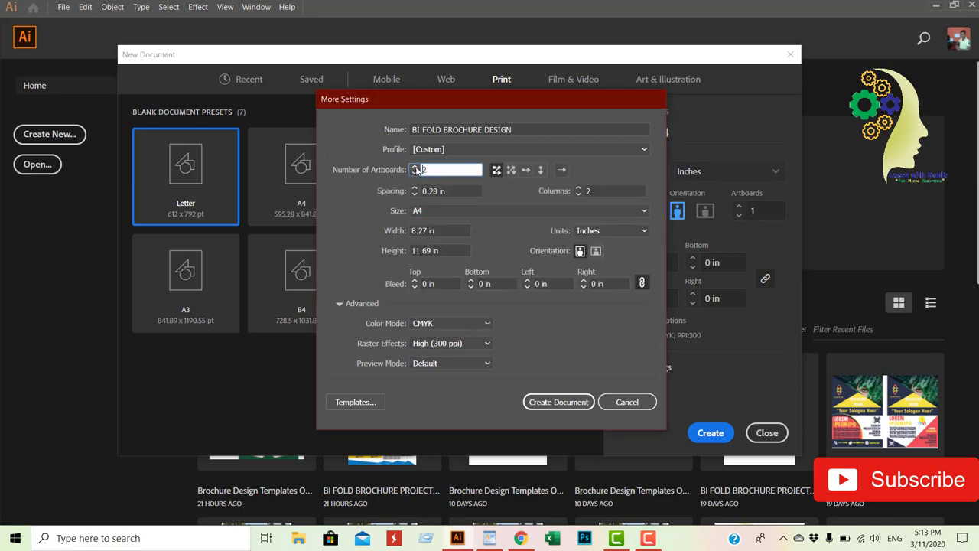
left_click(539, 169)
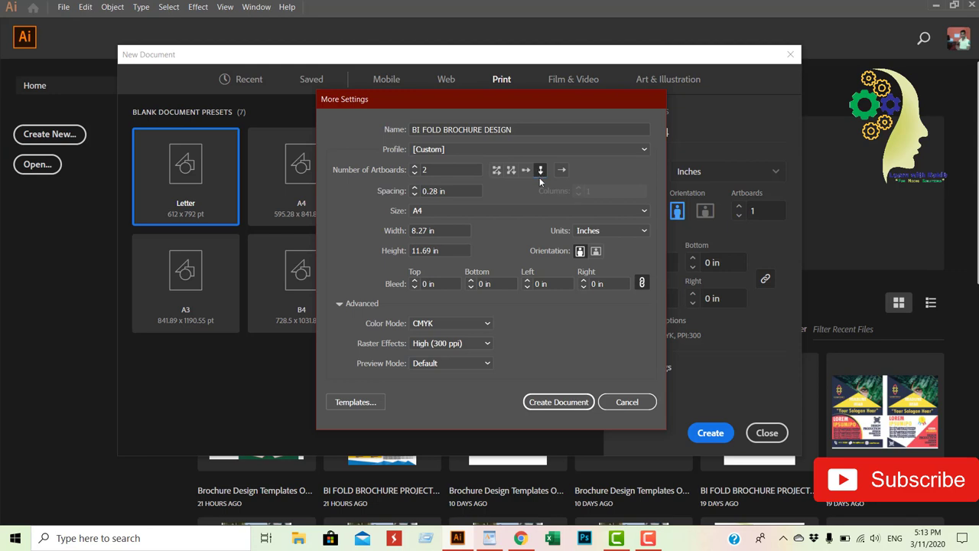
Step: Set 0.7 in artboard spacing, landscape orientation and 0.25 in bleed, then create the document
left_click(441, 191)
key("BackSpace")
key("BackSpace")
type("7")
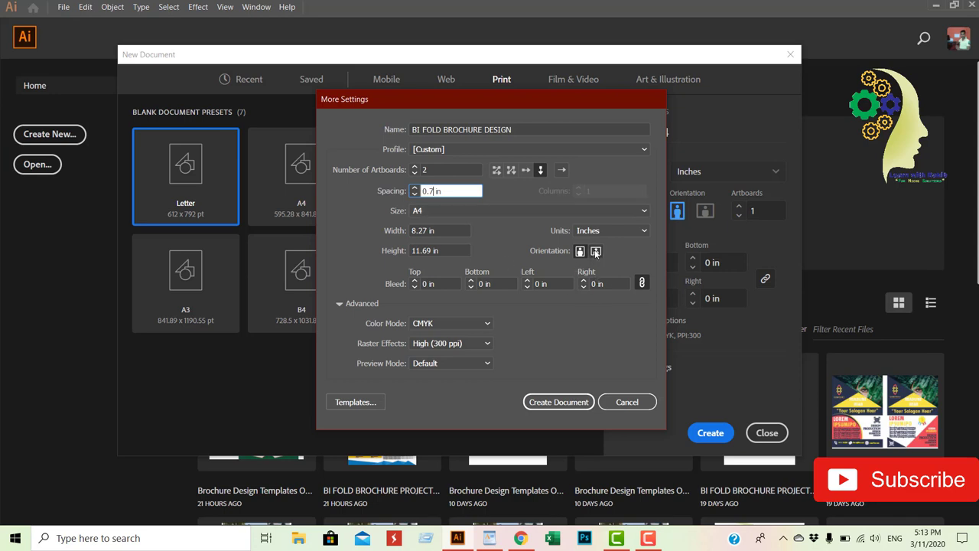
left_click(595, 252)
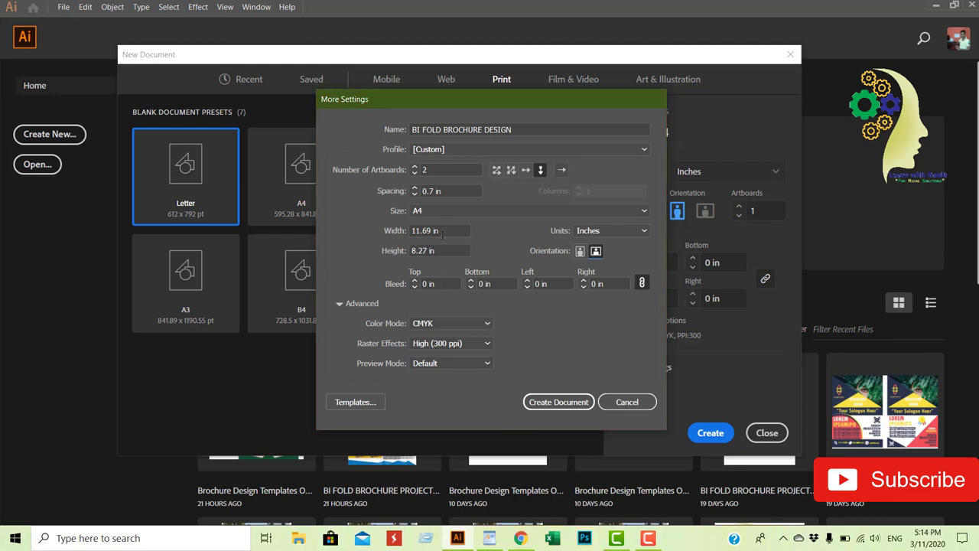
left_click(426, 284)
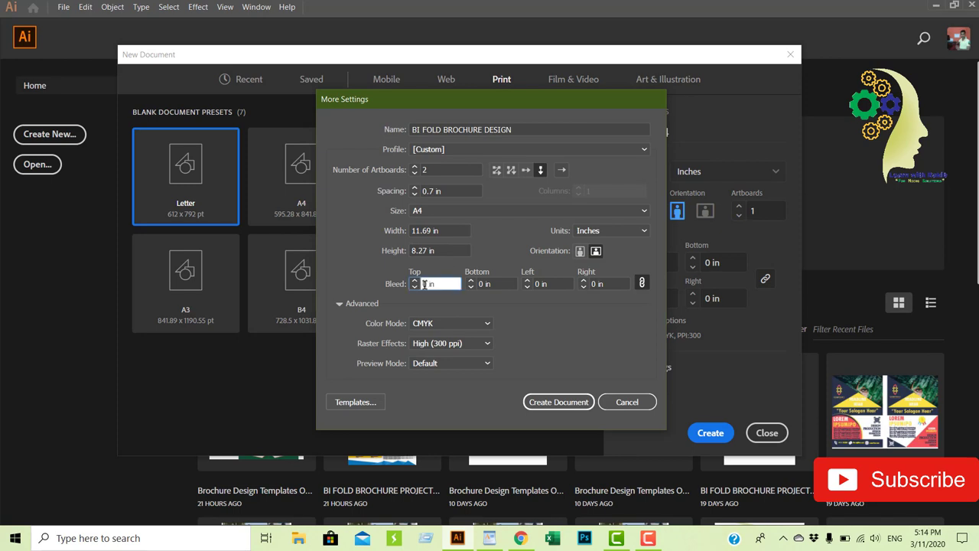
type("0.25")
key("Tab")
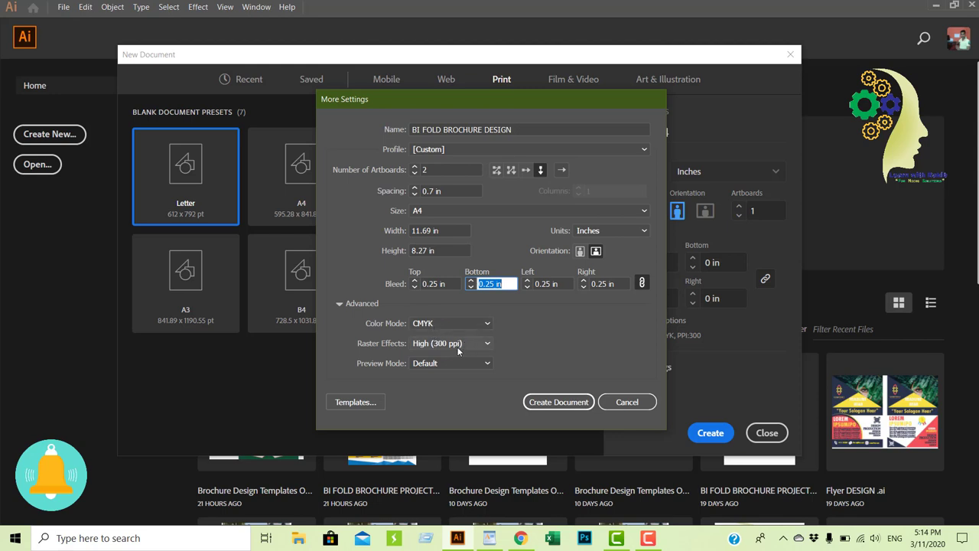
left_click(564, 404)
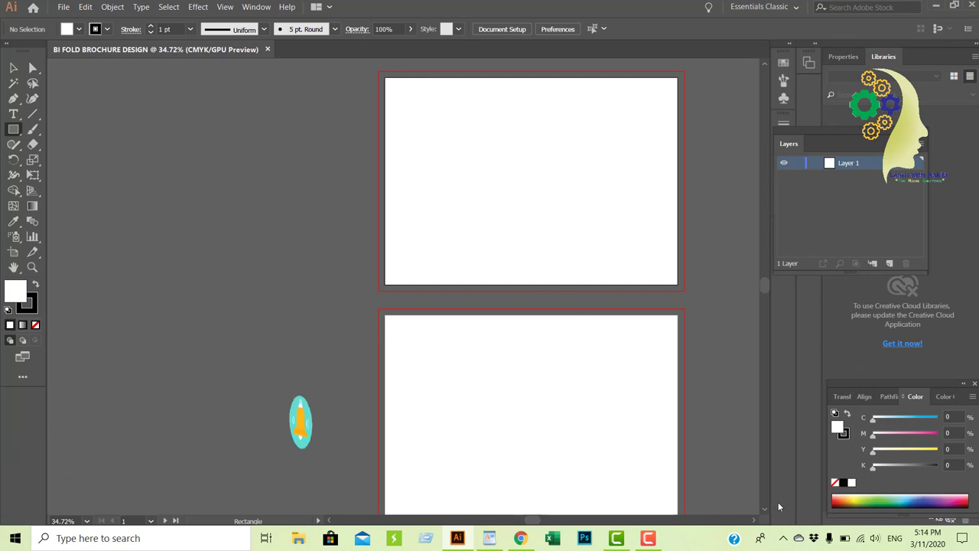
Step: Draw a white, no-stroke rectangle covering the top artboard out to its bleed
left_click(754, 520)
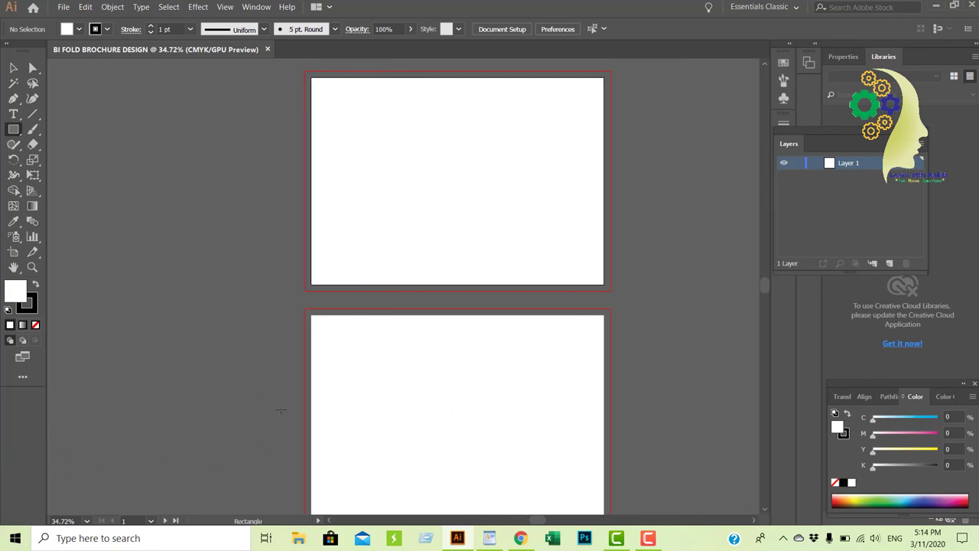
left_click(30, 306)
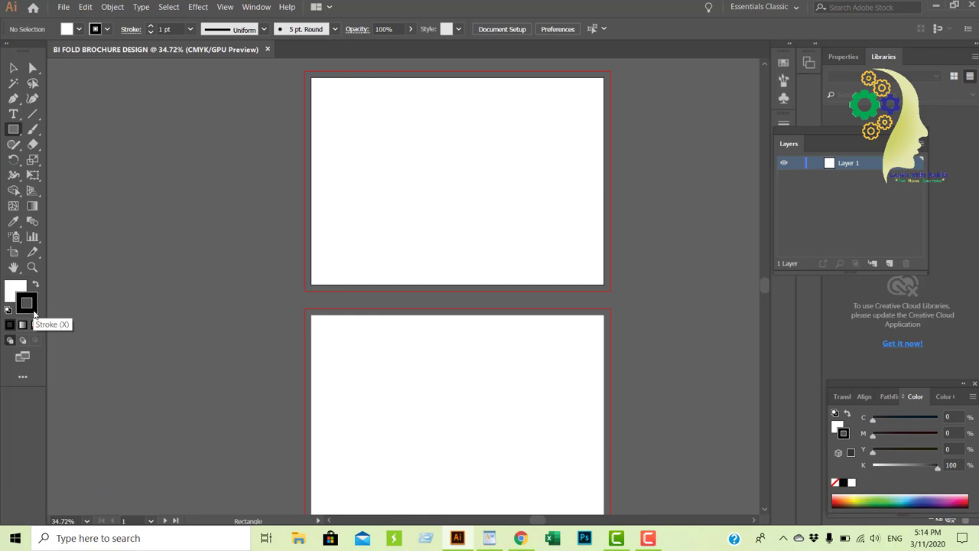
left_click(36, 324)
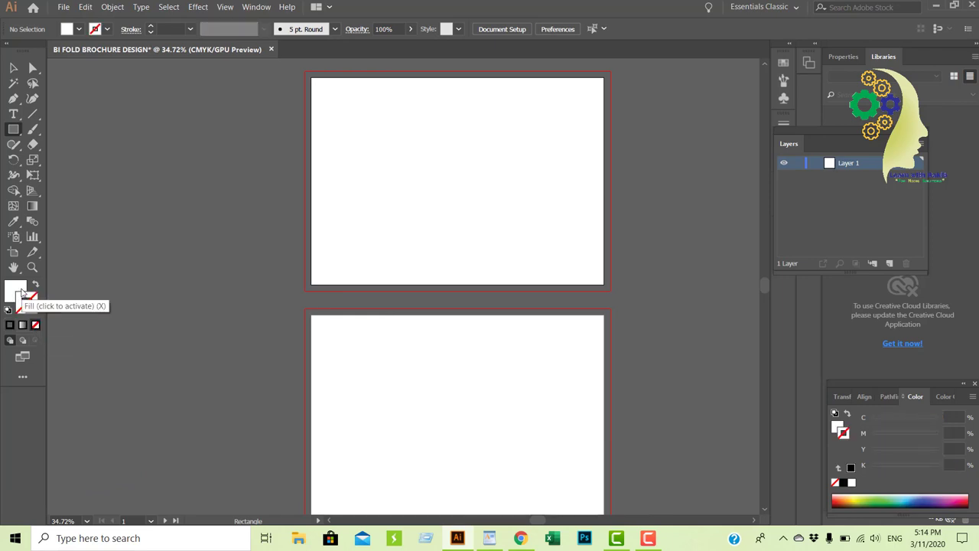
left_click(22, 292)
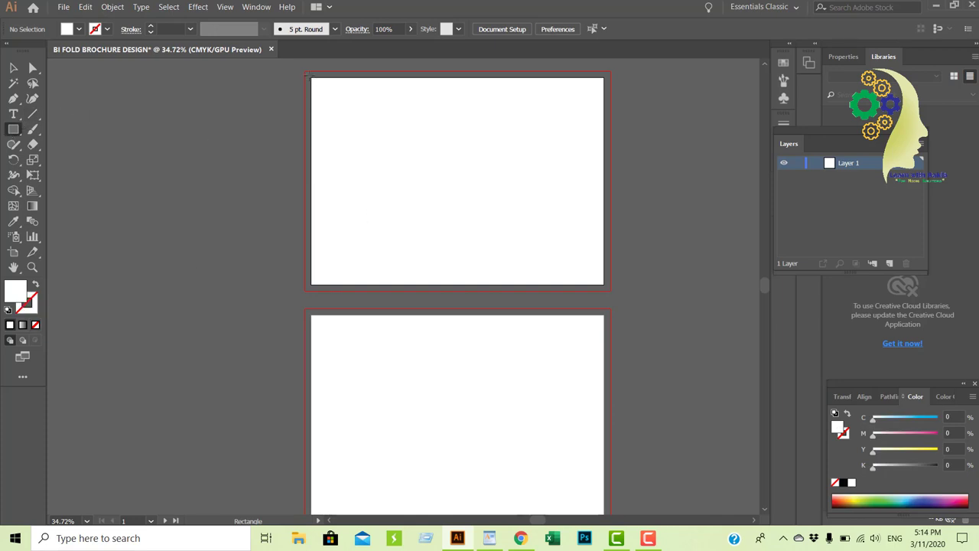
left_click_drag(305, 72, 609, 290)
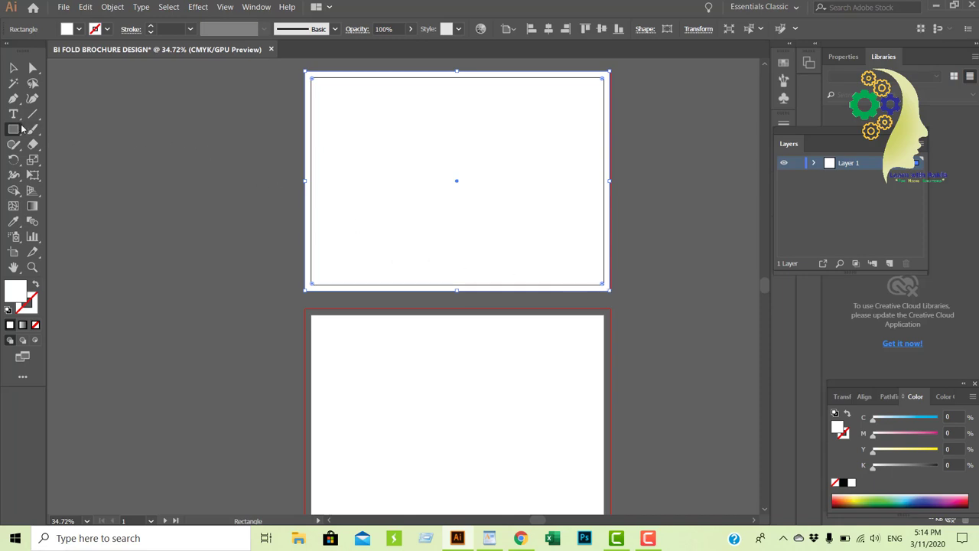
Step: Show the rulers with Ctrl+R and select the top artboard's rectangle
left_click(13, 68)
left_click(201, 141)
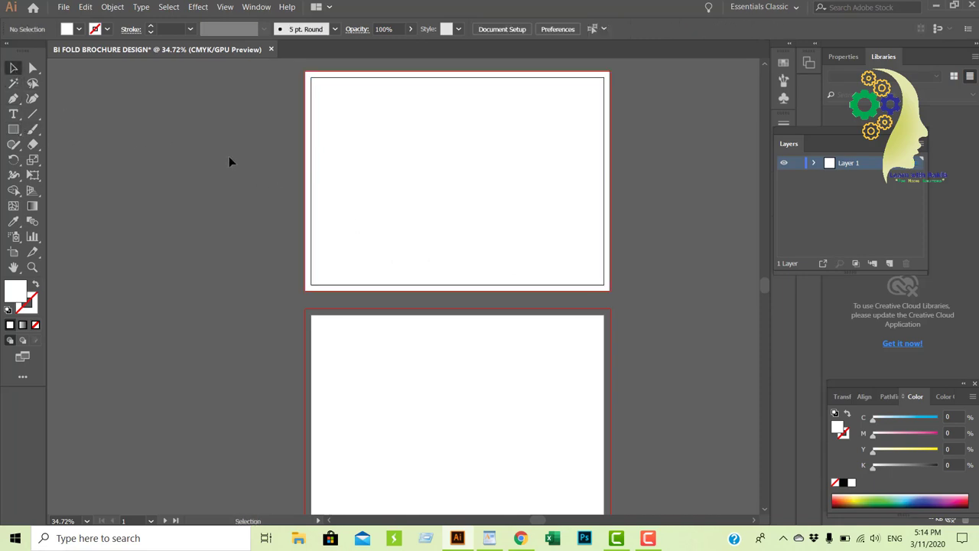
key("ctrl+r")
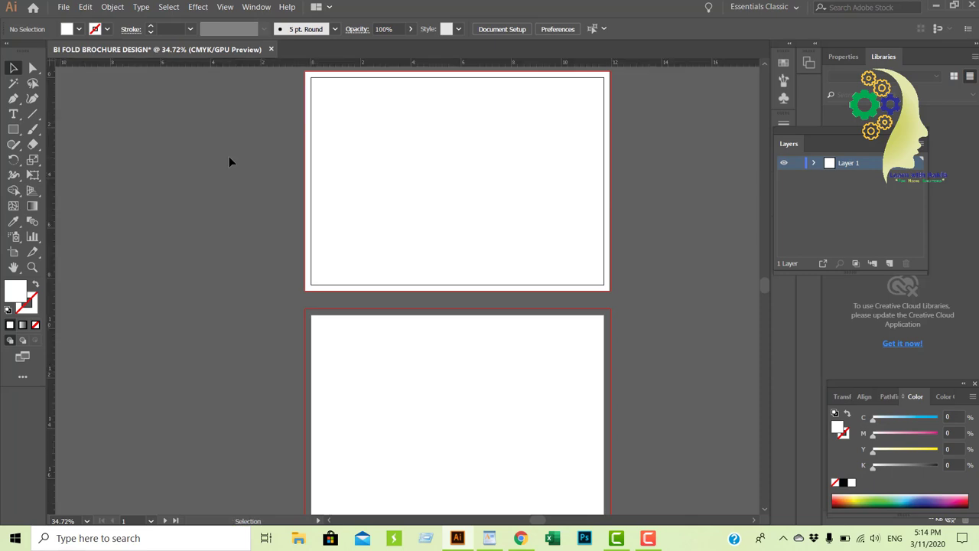
scroll(350, 188, "up", 1)
scroll(382, 114, "up", 1)
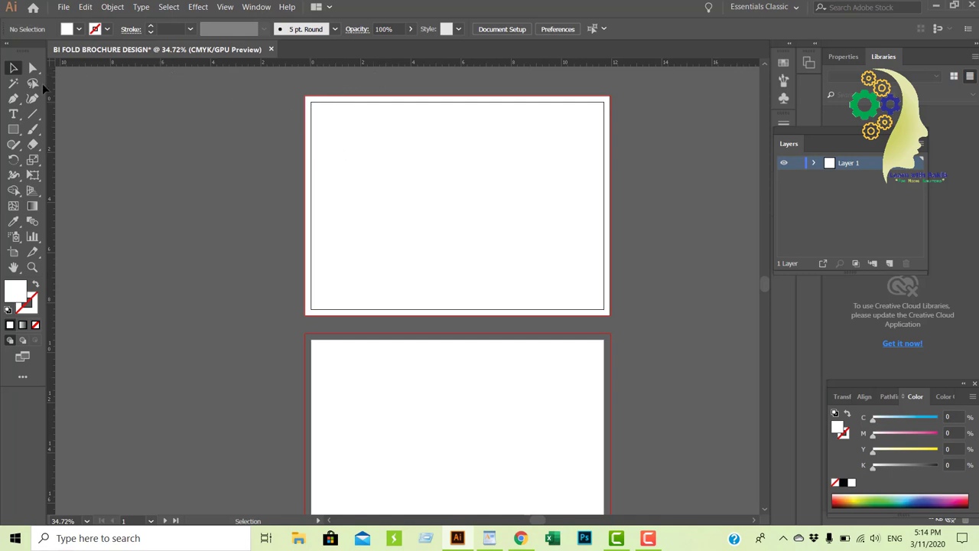
left_click_drag(228, 101, 363, 145)
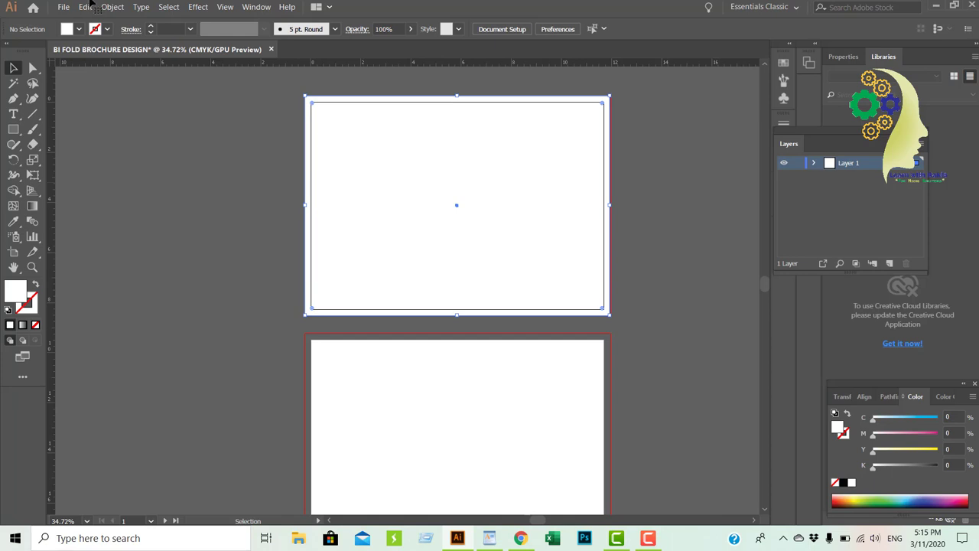
Step: Offset the rectangle's path by -0.5 in and convert the inset path into margin guides
left_click(112, 7)
left_click(113, 7)
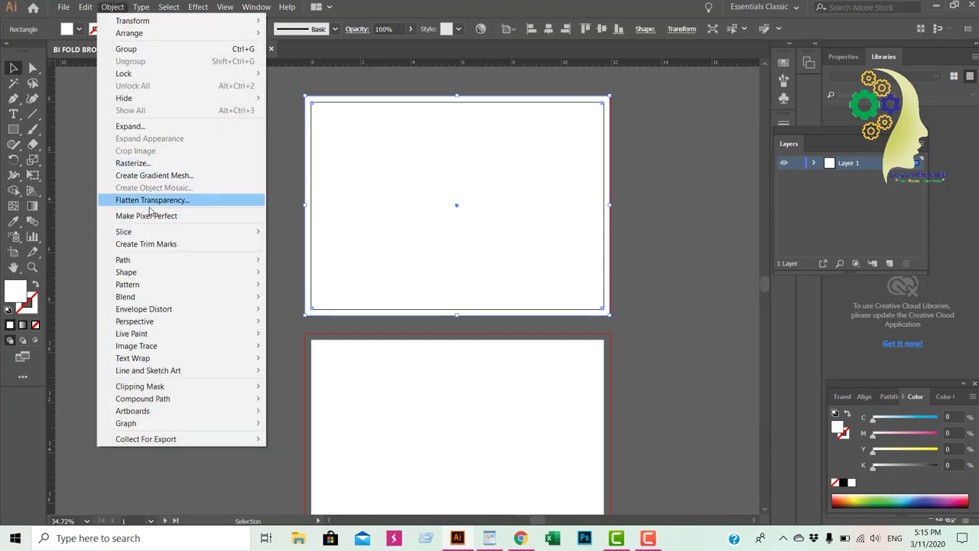
left_click(300, 299)
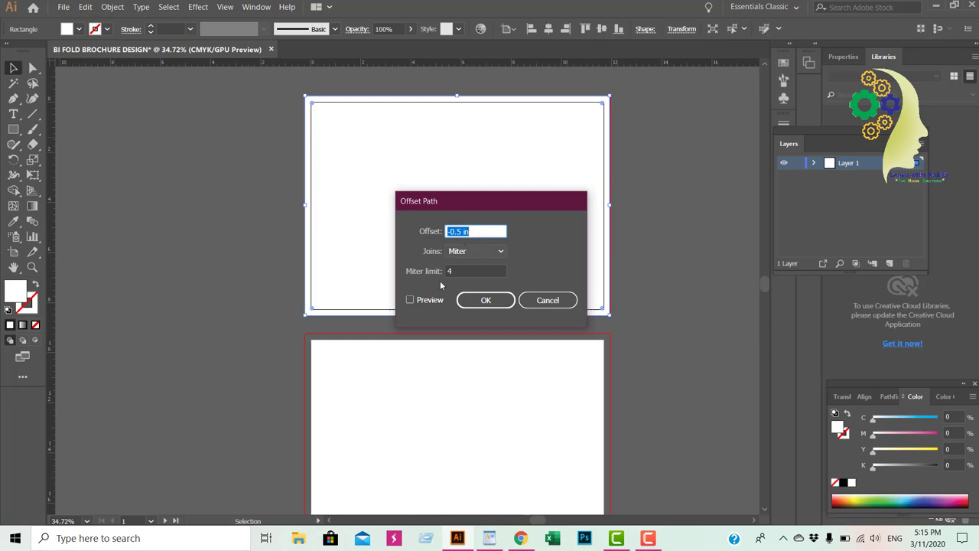
left_click(410, 300)
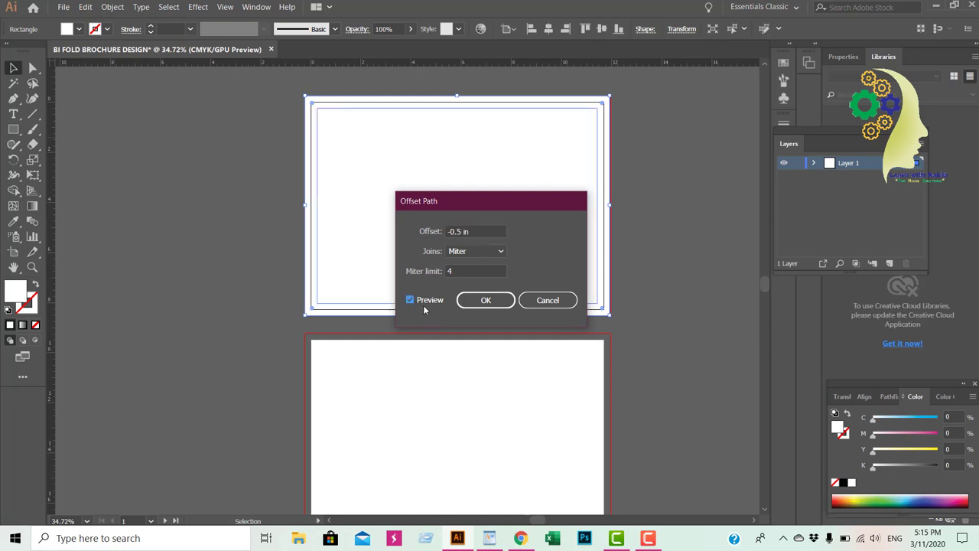
left_click(482, 300)
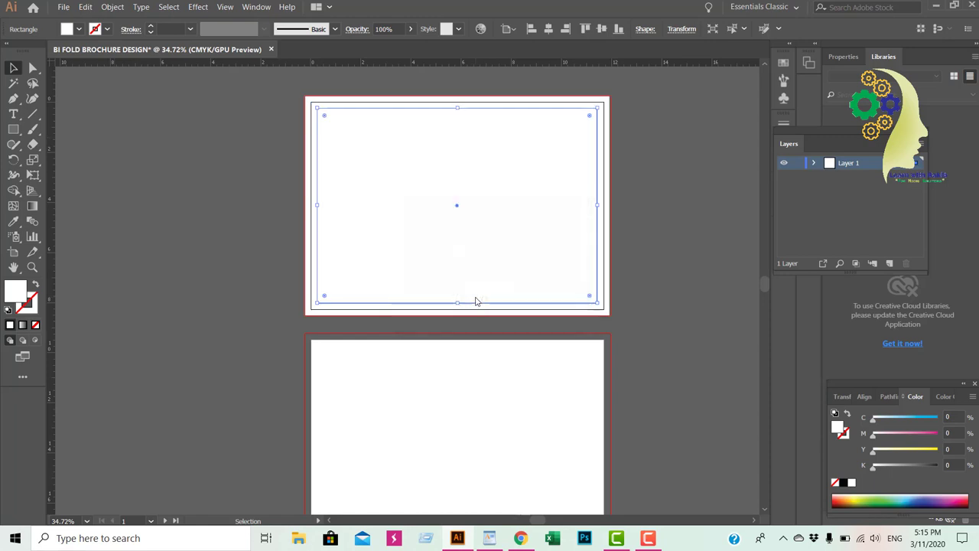
right_click(391, 175)
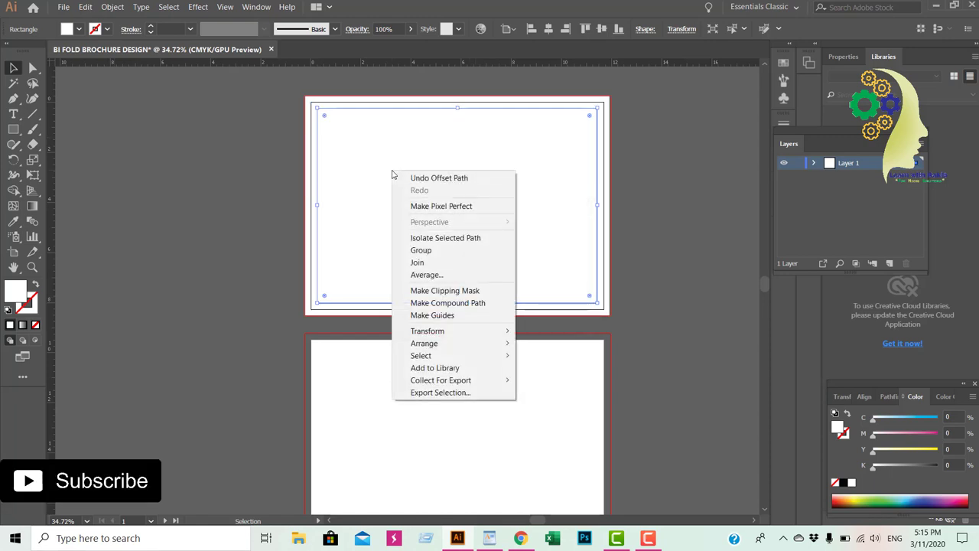
left_click(472, 315)
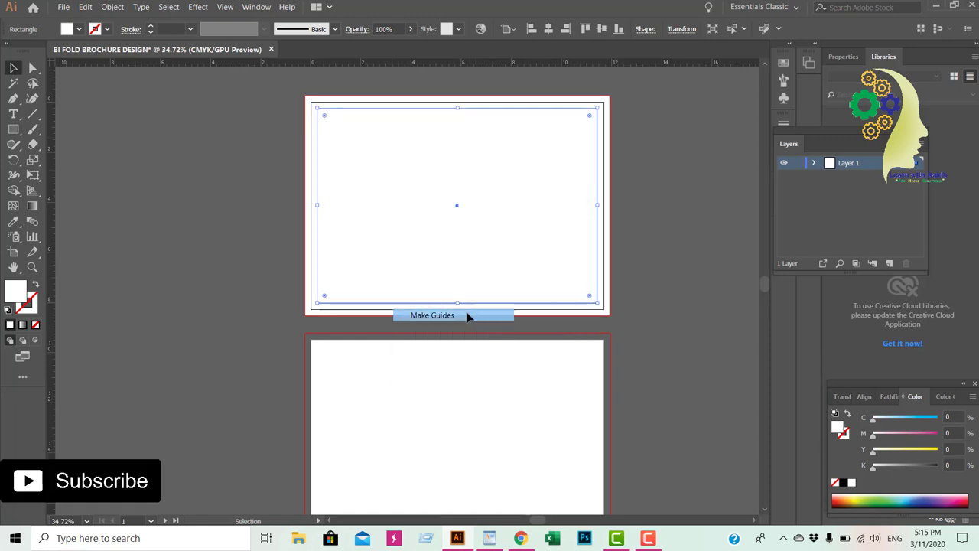
left_click_drag(224, 221, 348, 260)
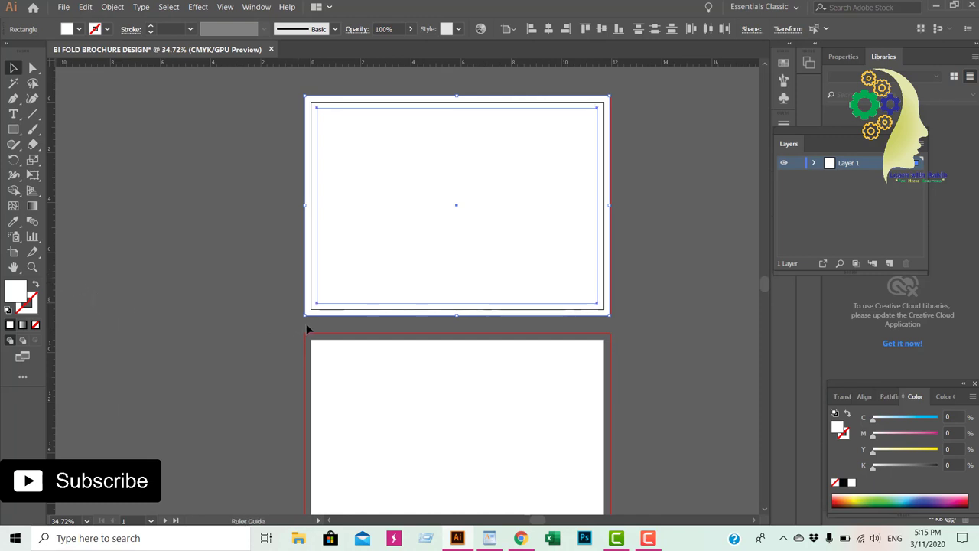
Step: Convert the margin rectangle with Ctrl+5, then pull ruler guides onto the right, top and bottom margins
key("ctrl+5")
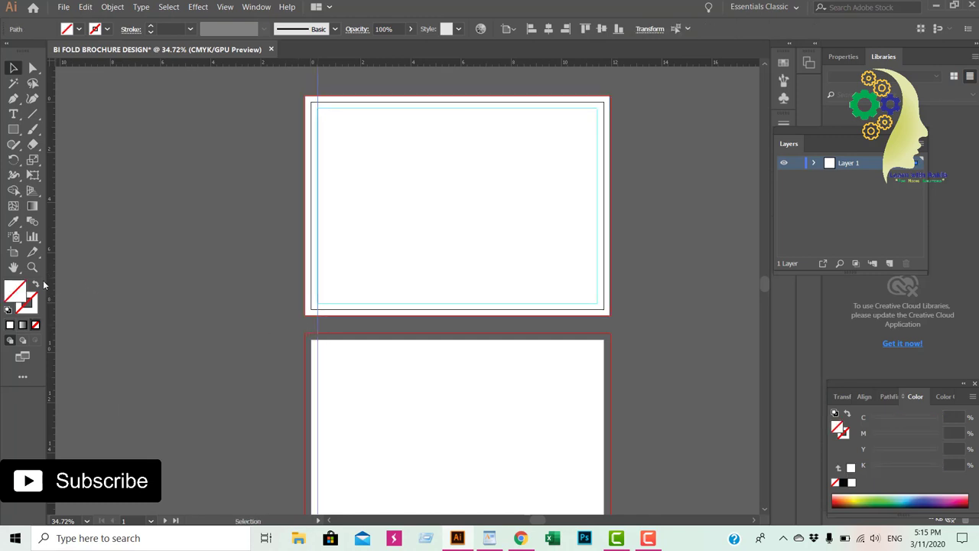
left_click_drag(181, 311, 598, 355)
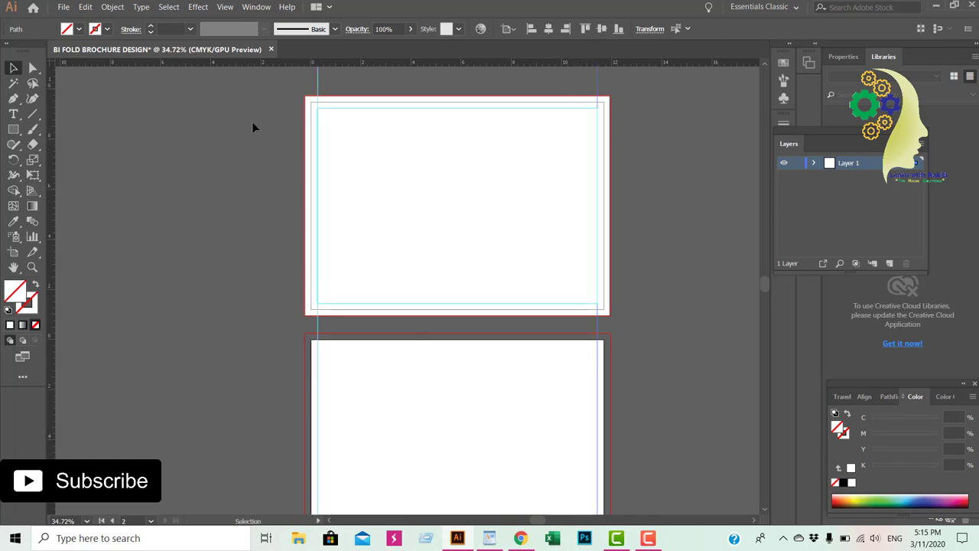
left_click_drag(385, 65, 387, 109)
left_click_drag(359, 67, 380, 307)
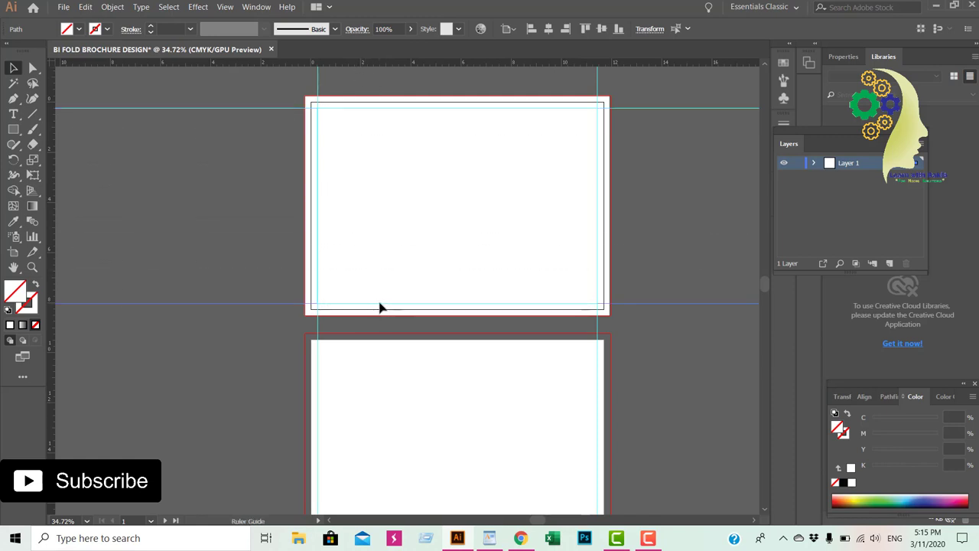
left_click(341, 198)
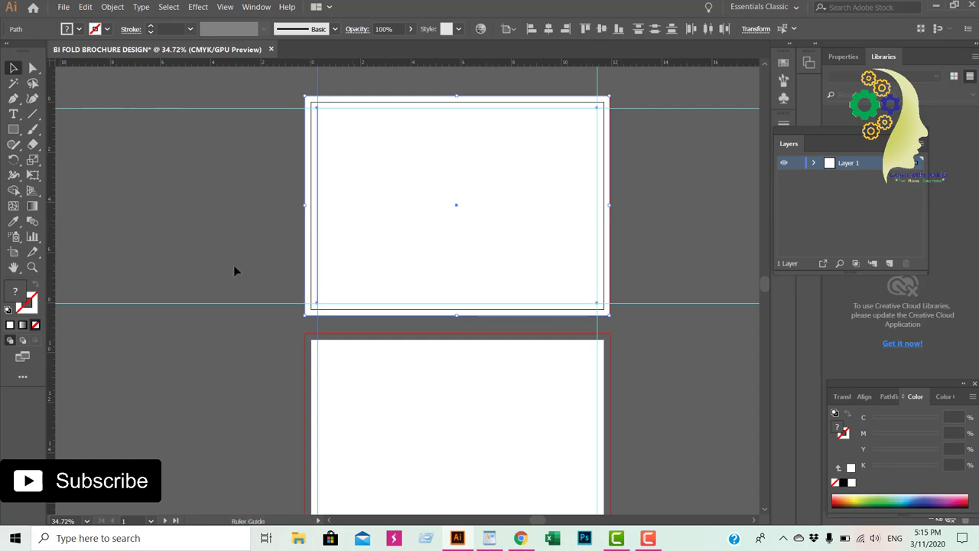
Step: Drag a vertical guide to the artboard centre and align it as the fold line
left_click_drag(234, 269, 459, 297)
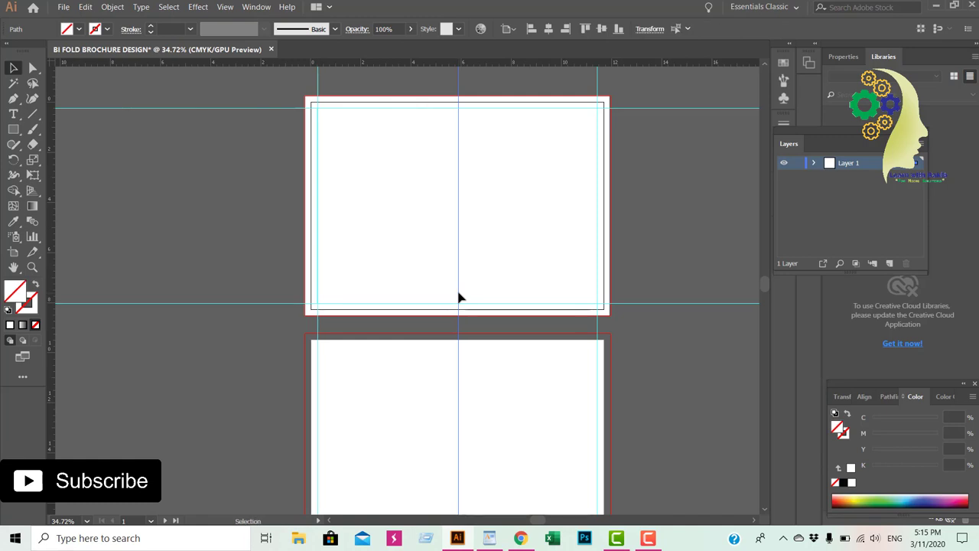
left_click_drag(320, 182, 389, 222)
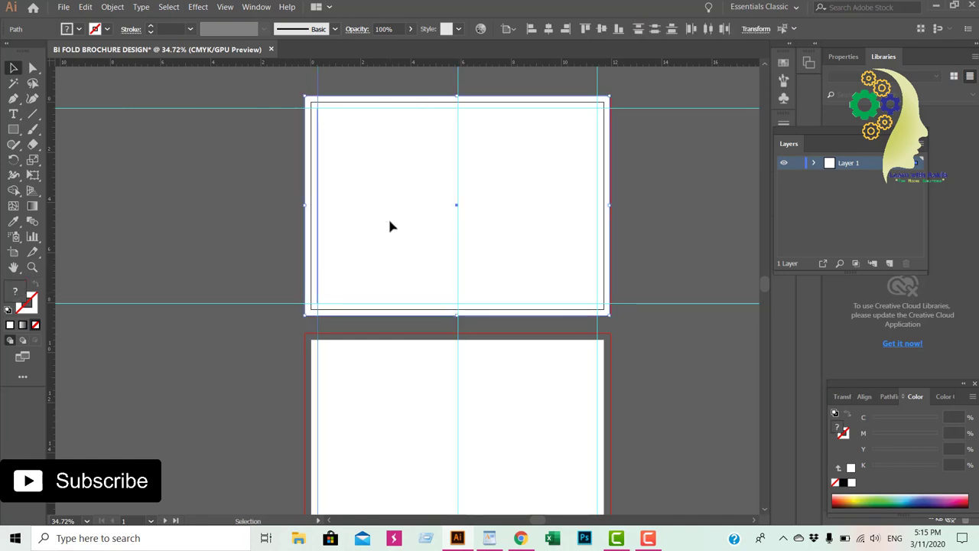
key("ctrl+d")
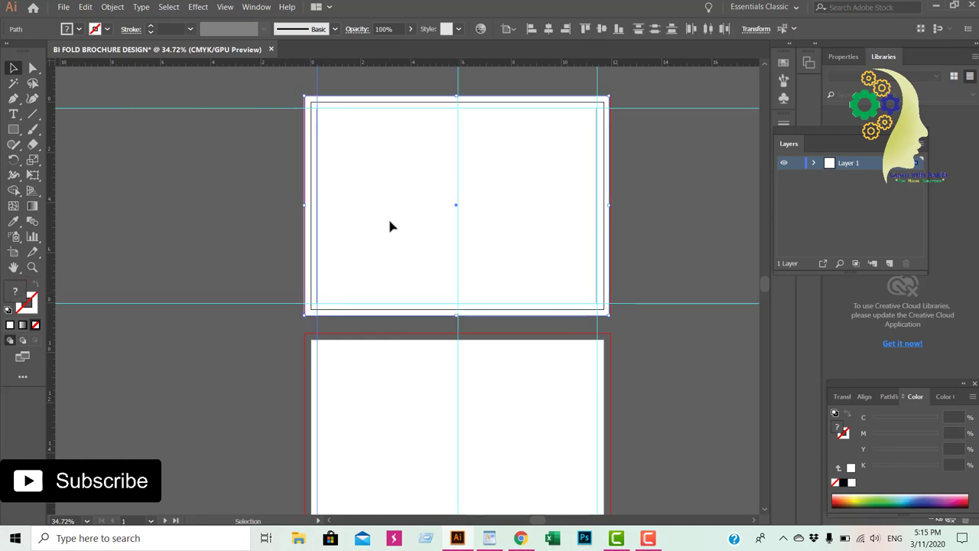
key("a")
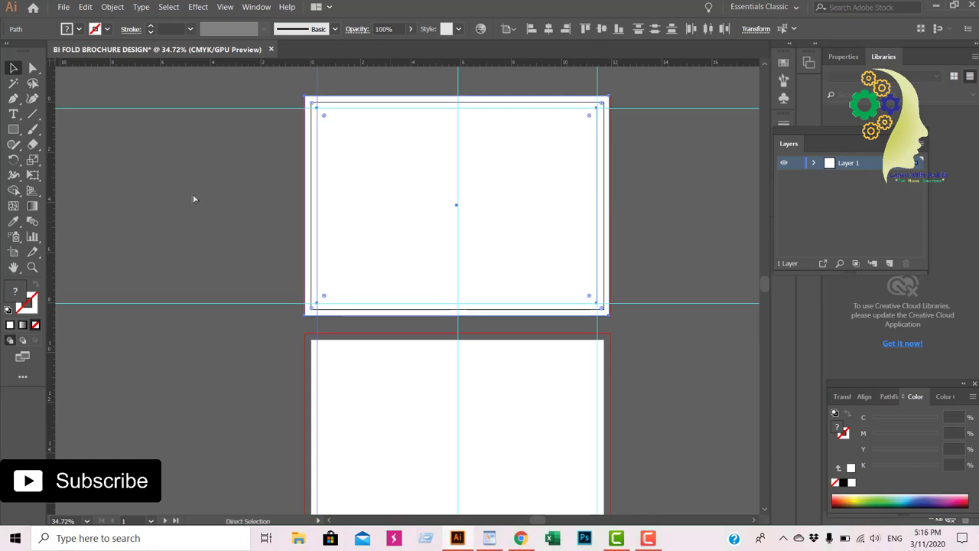
key("v")
left_click(376, 193)
left_click(269, 166)
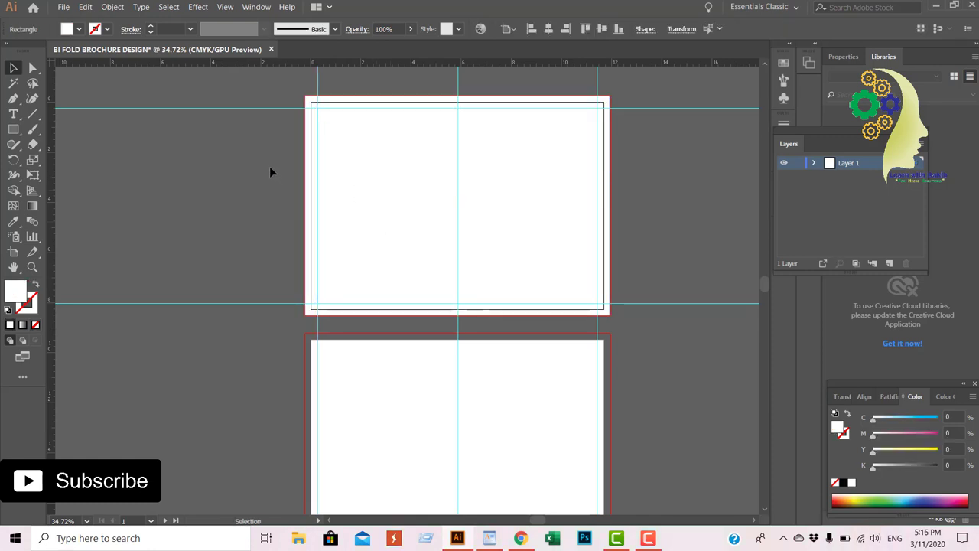
left_click_drag(323, 153, 452, 88)
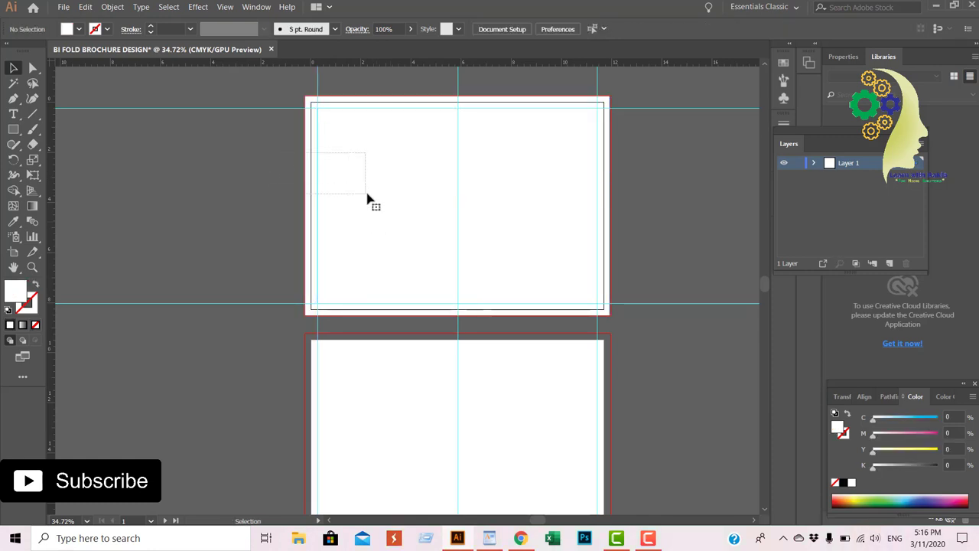
left_click(459, 90)
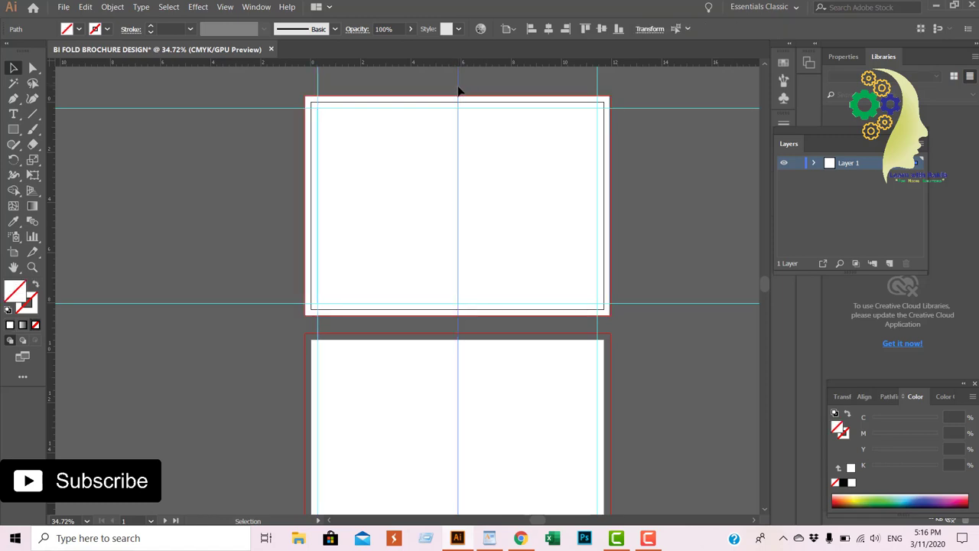
left_click_drag(459, 90, 457, 91)
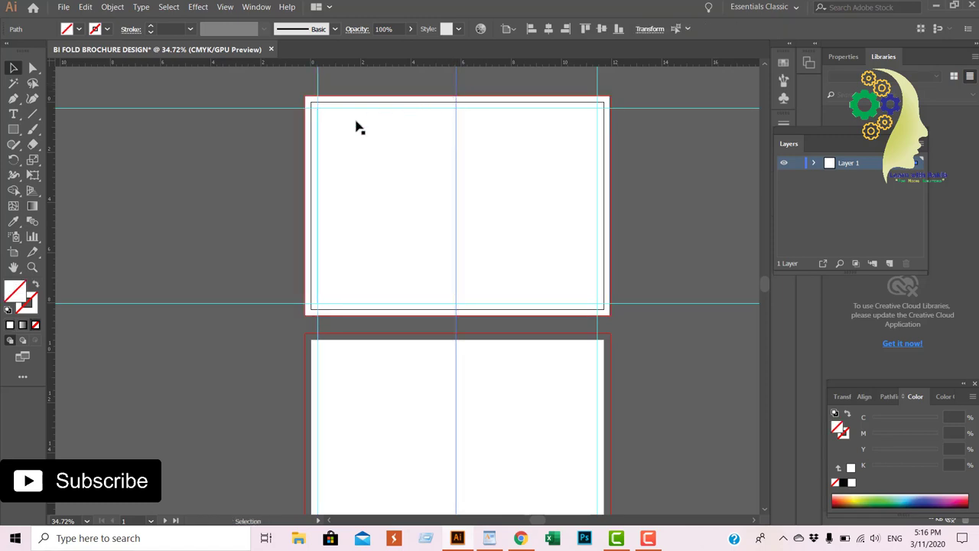
Step: Fine-tune the centre fold guide against the artboard borders and clear the selection
left_click_drag(324, 145, 400, 192)
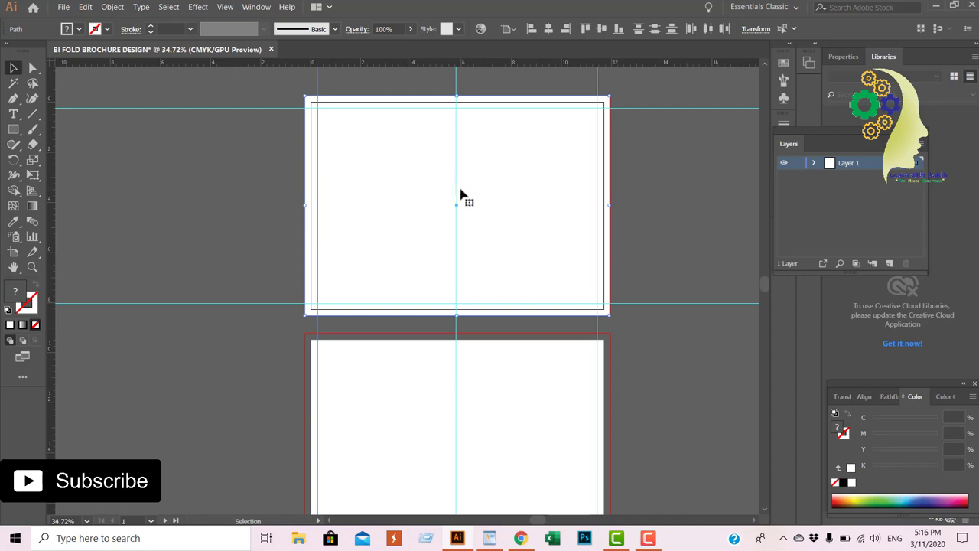
left_click(474, 85)
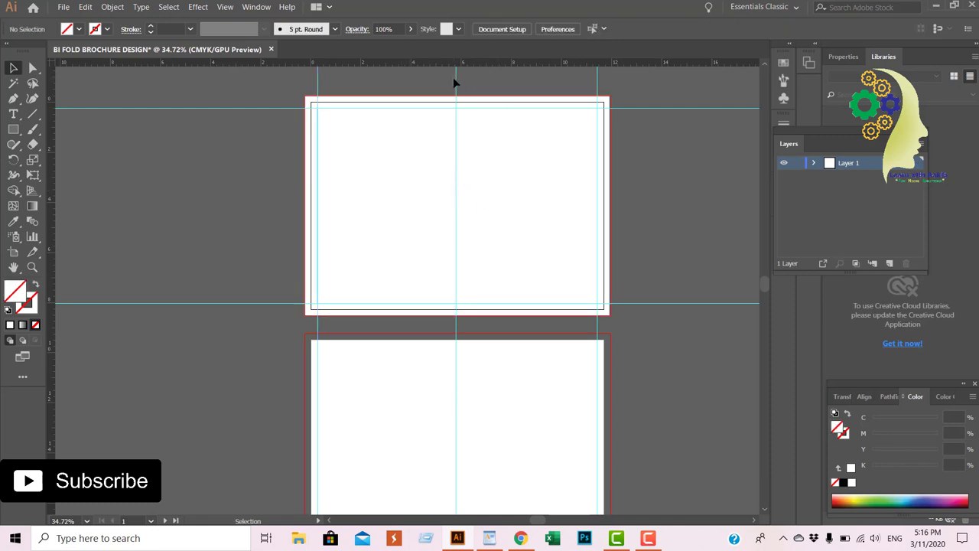
left_click(455, 82)
key("minus")
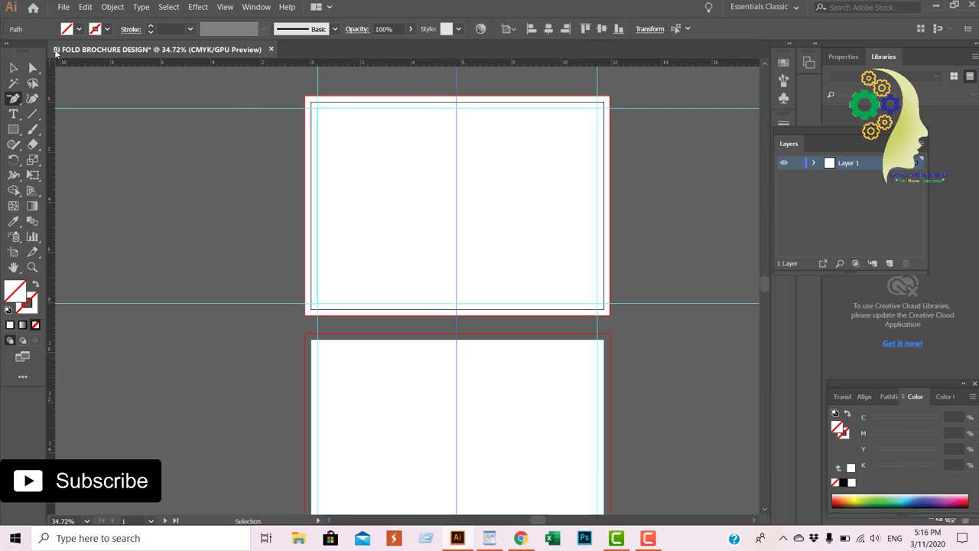
left_click(12, 69)
left_click(324, 216)
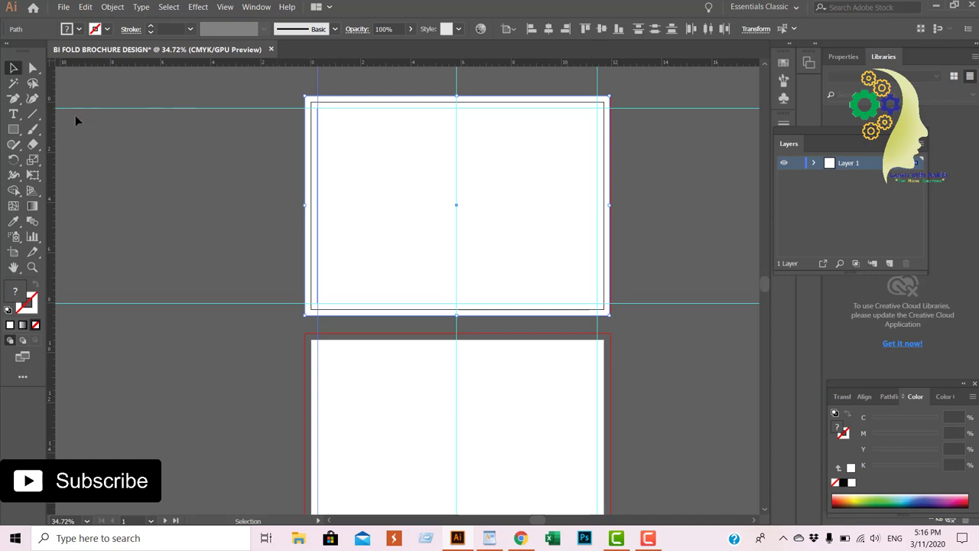
left_click(74, 145)
key("m")
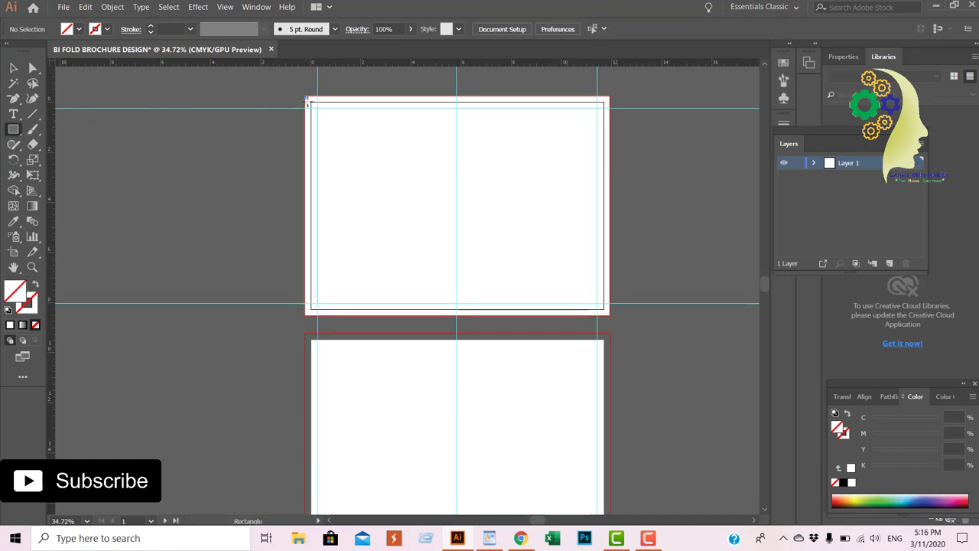
Step: Draw a small rectangle at the top-left corner of the top artboard
left_click_drag(316, 108, 305, 97)
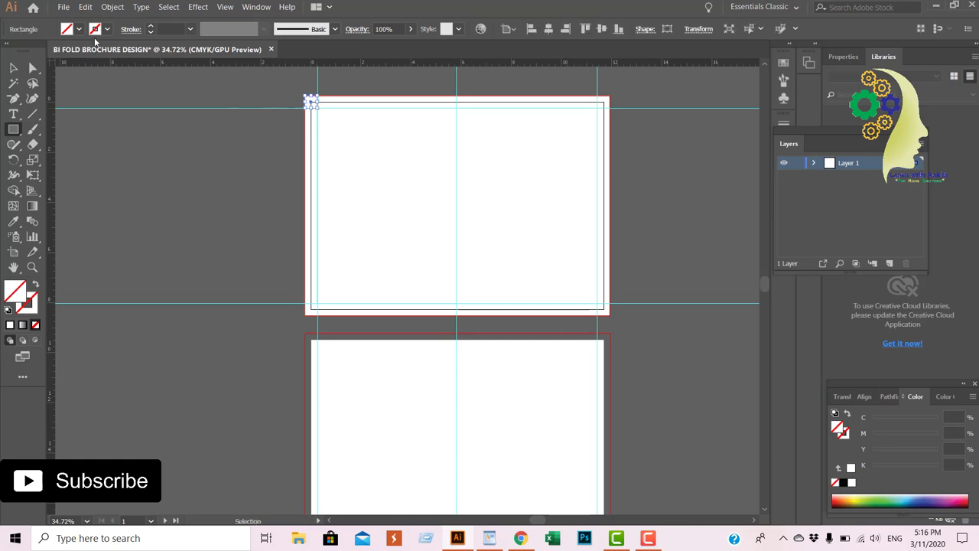
left_click(70, 34)
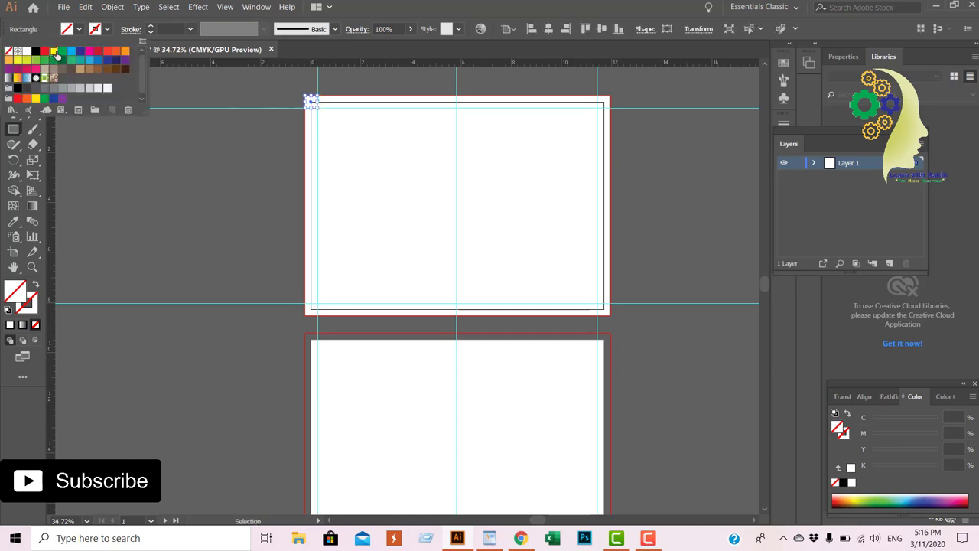
left_click(170, 186)
left_click(523, 290)
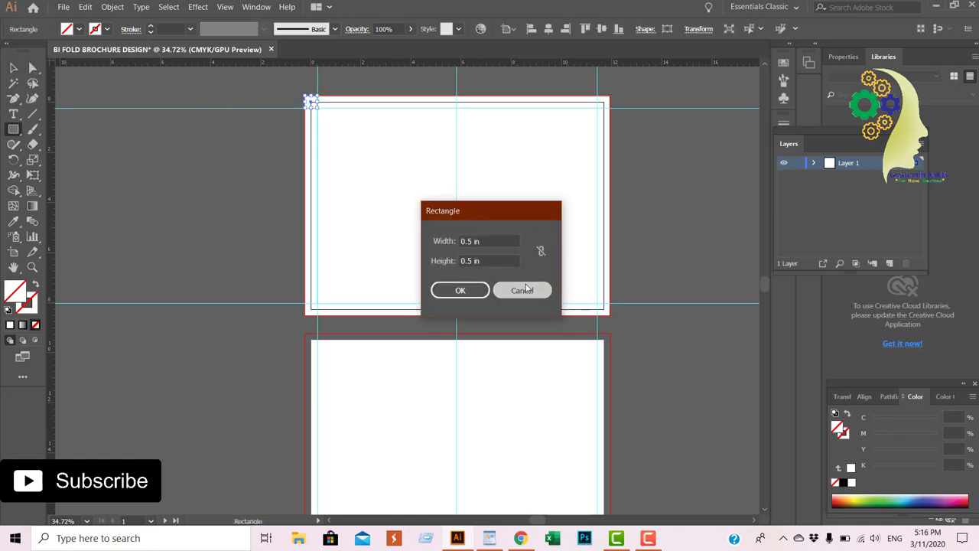
key("v")
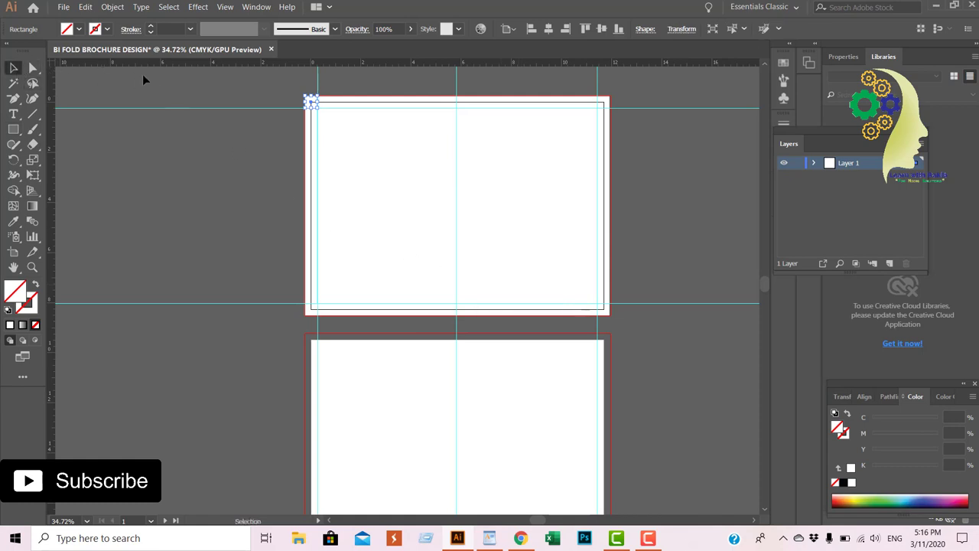
Step: Fill the small square with cyan and move it onto the pasteboard
left_click(79, 29)
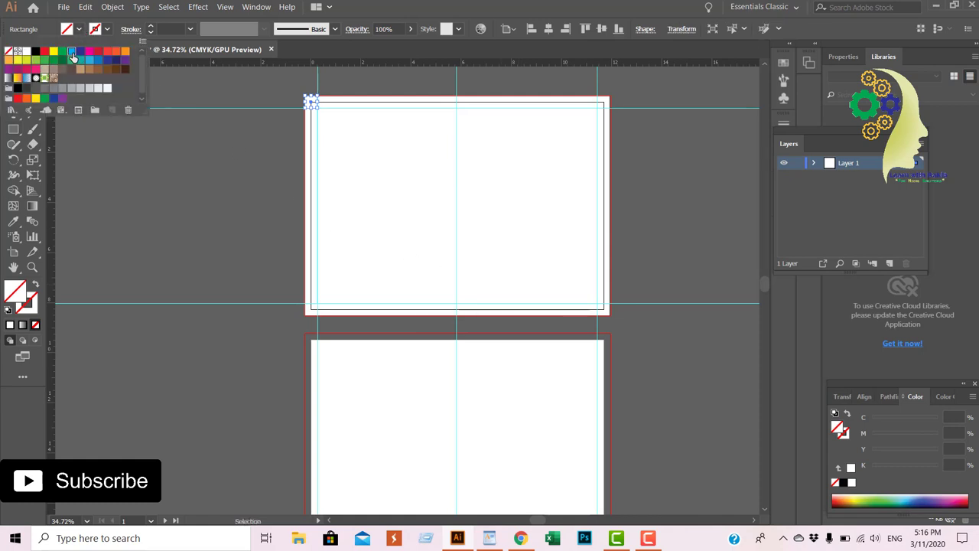
left_click(71, 50)
left_click(126, 127)
left_click(310, 136)
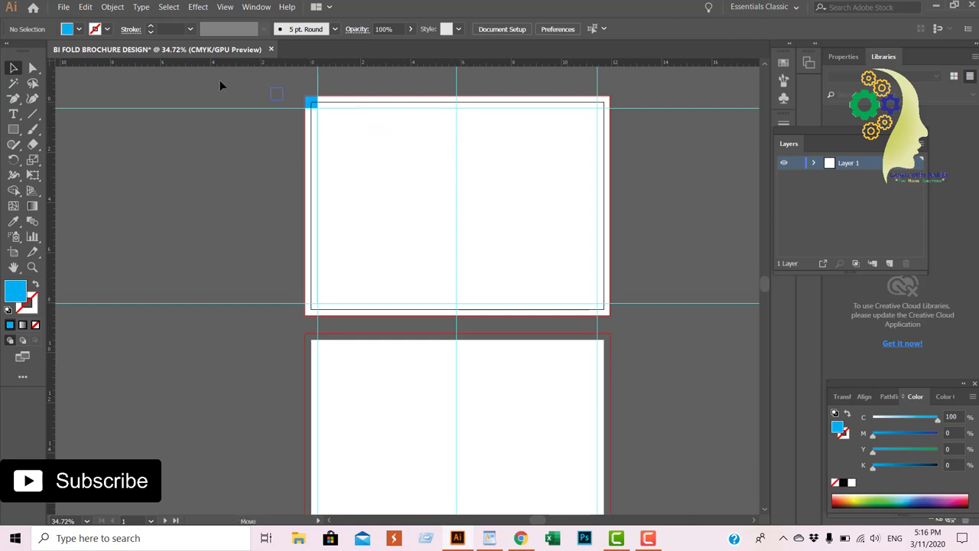
left_click_drag(220, 86, 230, 98)
left_click(428, 126)
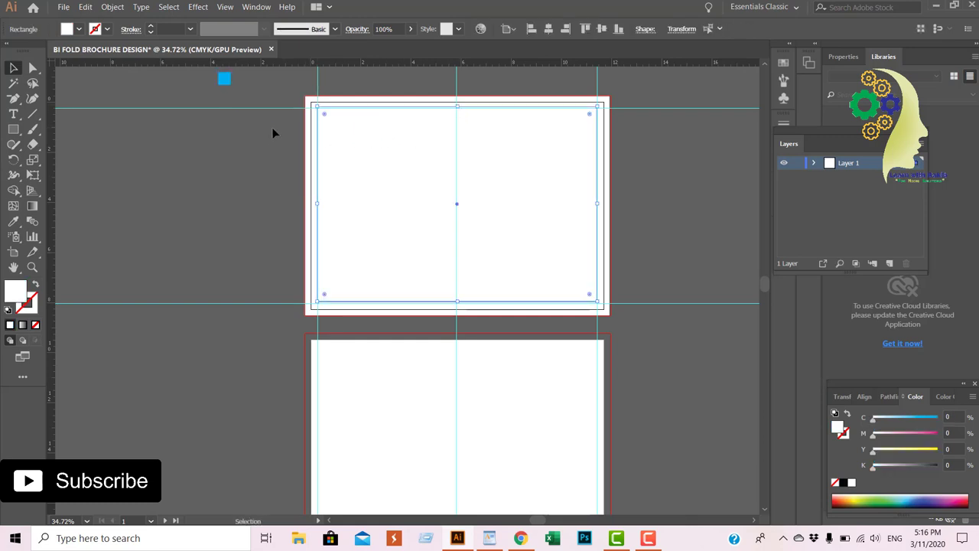
Step: Position the cyan square on top of the centre fold at the artboard's top edge
key("ctrl+z")
left_click(540, 295)
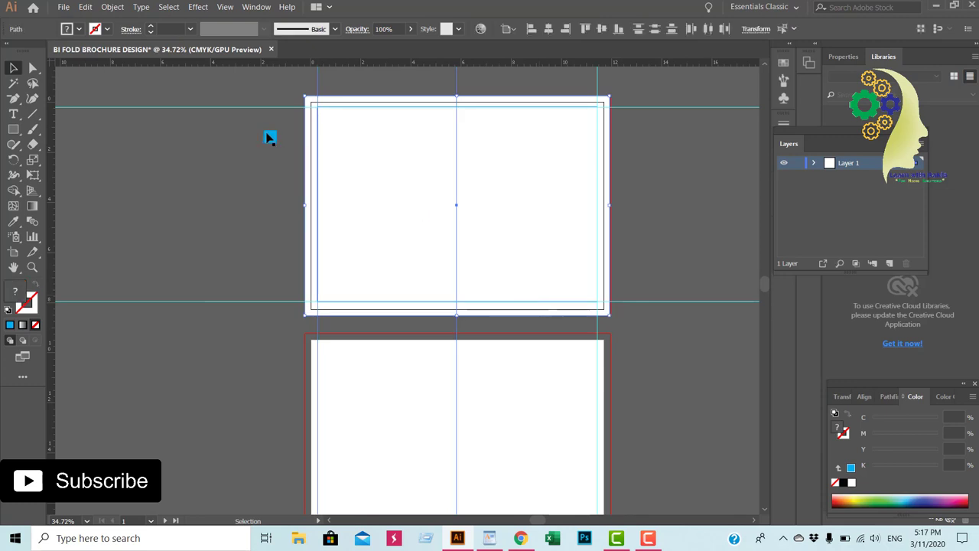
left_click_drag(452, 119, 455, 108)
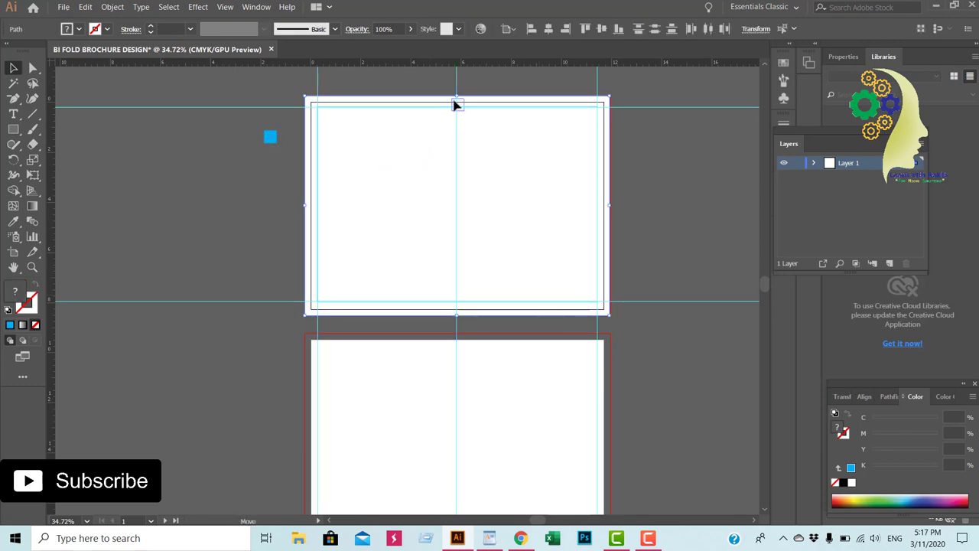
left_click_drag(452, 103, 456, 103)
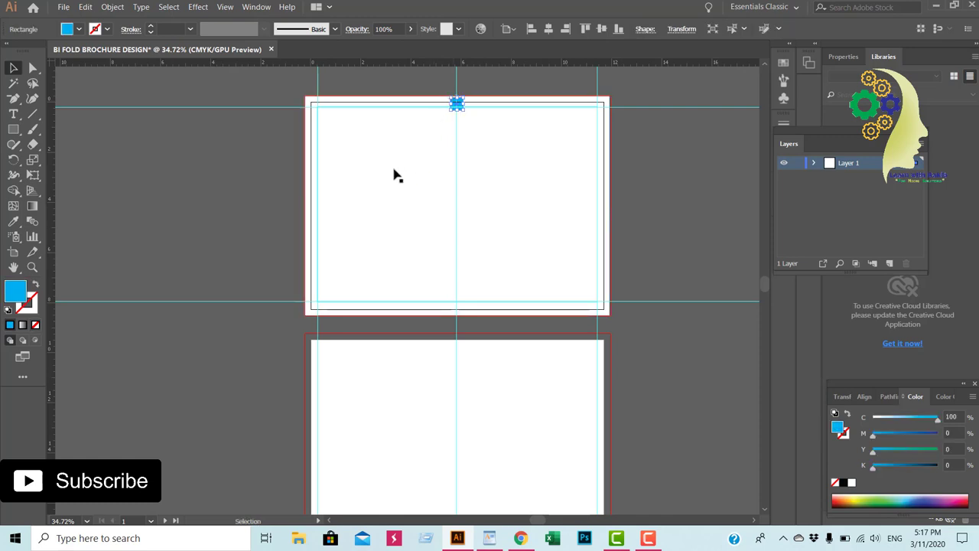
left_click(232, 160)
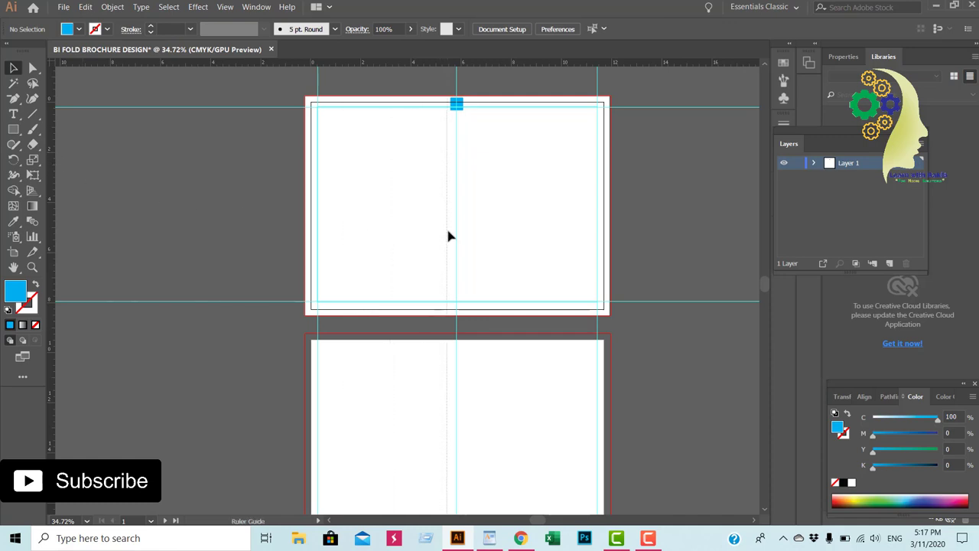
Step: Add vertical guides along the cyan square's left and right edges
left_click_drag(451, 237, 452, 237)
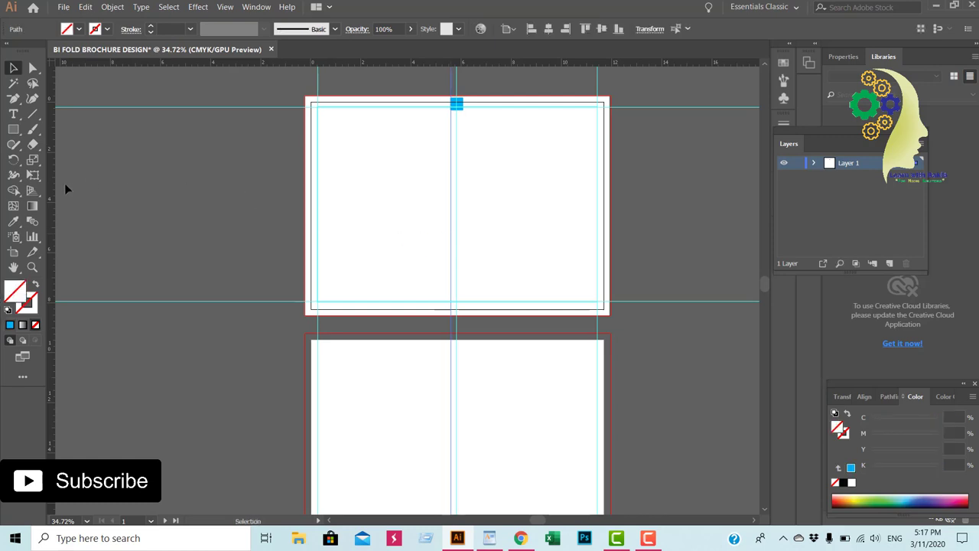
left_click_drag(53, 183, 463, 253)
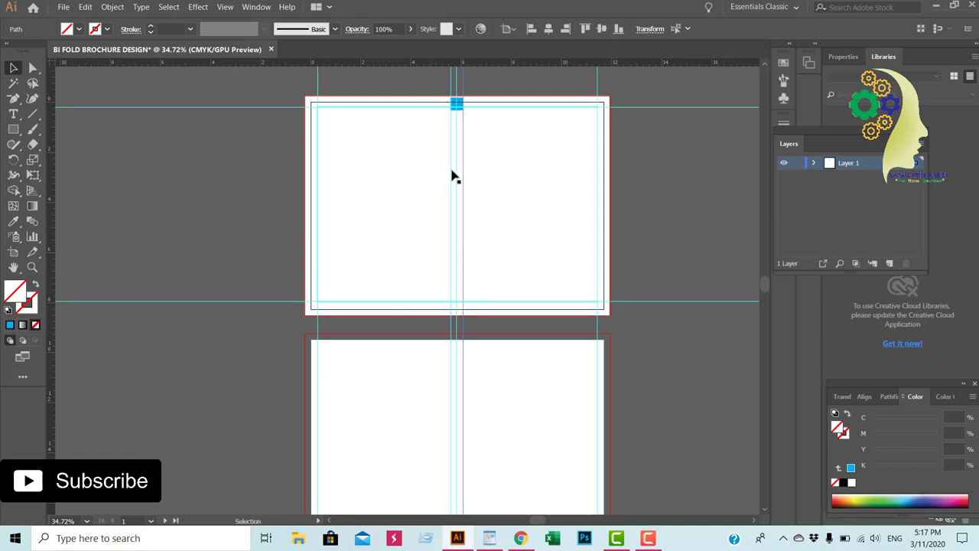
left_click(441, 100)
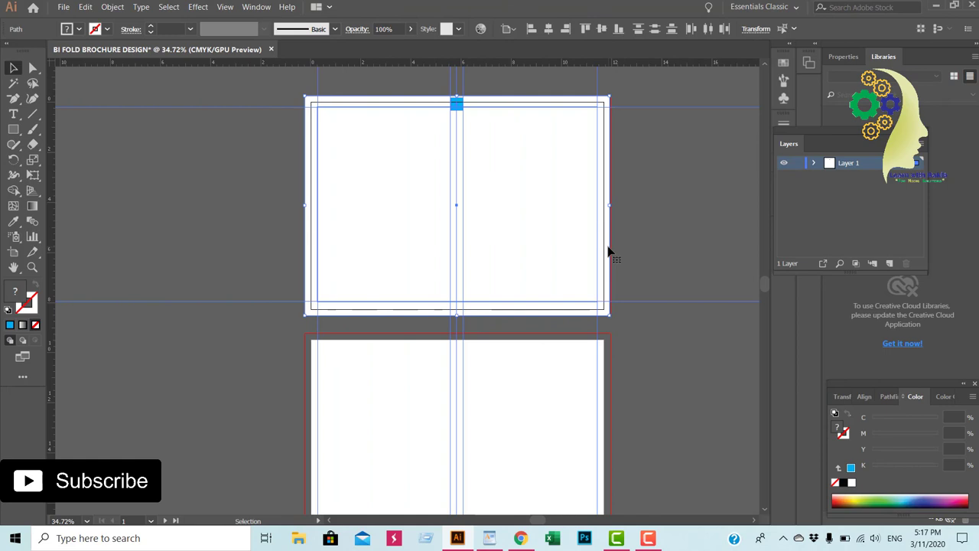
Step: Copy the fold marker and its guides, then paste them on all artboards
left_click(85, 7)
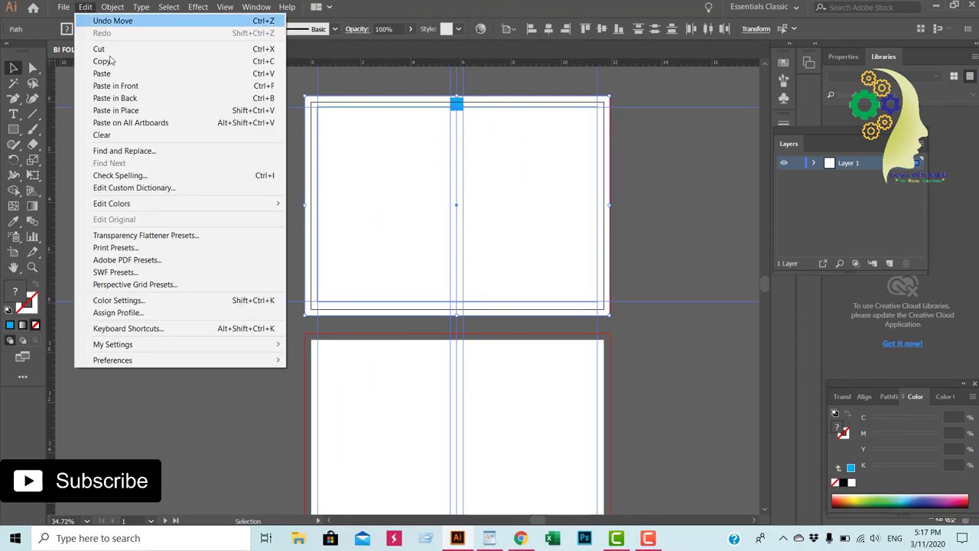
left_click(102, 61)
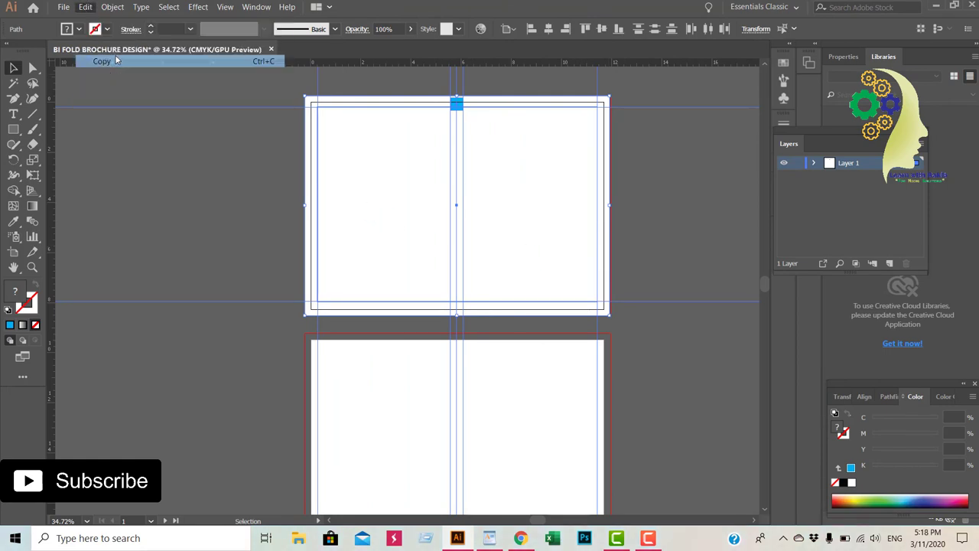
left_click(85, 7)
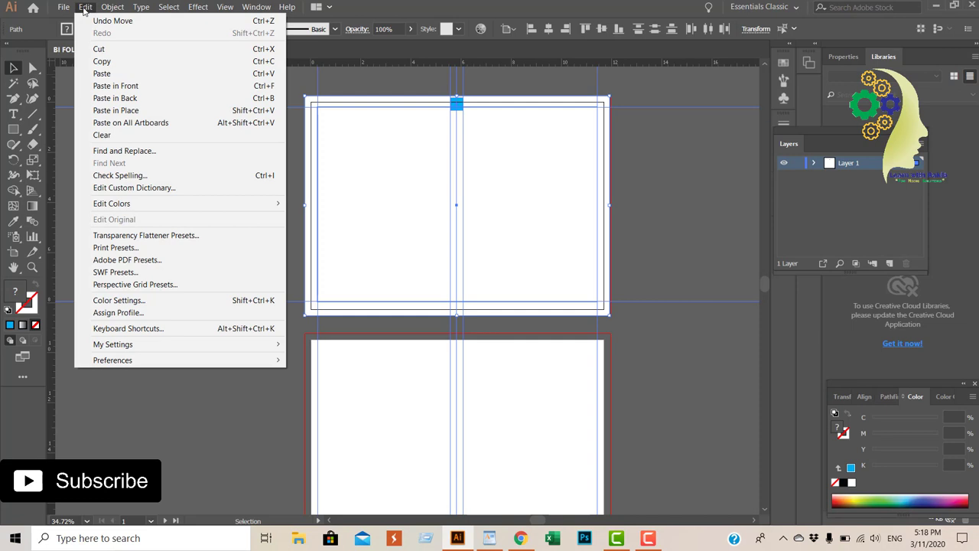
left_click(141, 124)
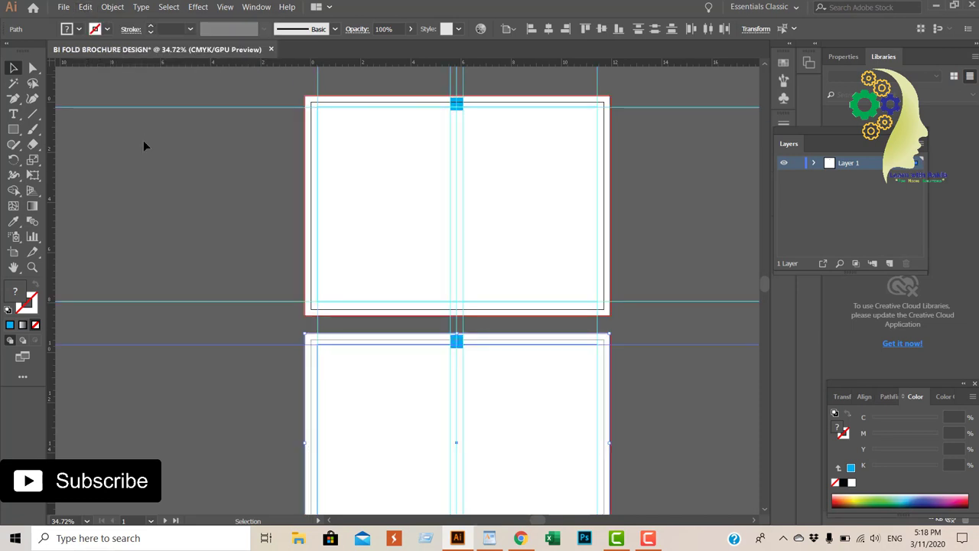
scroll(310, 354, "down", 2)
scroll(312, 351, "down", 3)
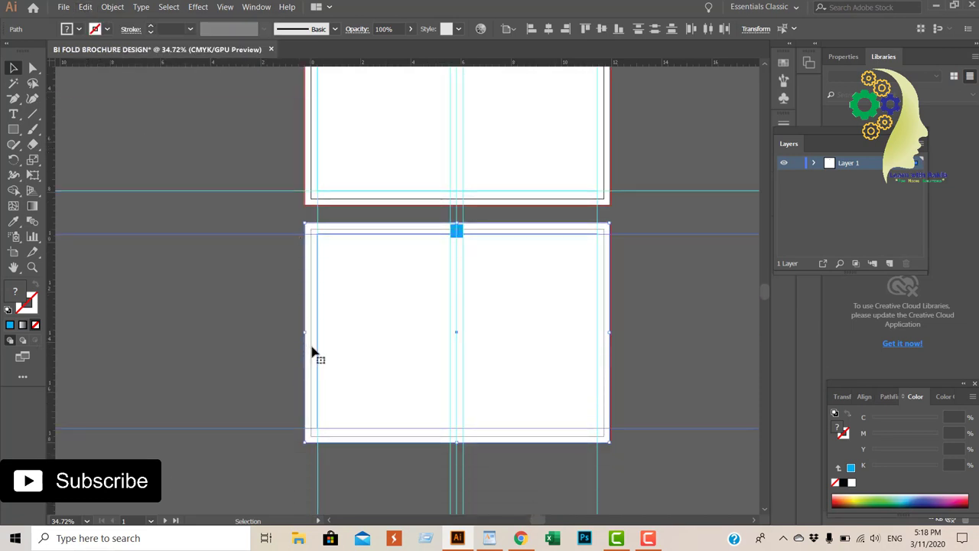
left_click(264, 314)
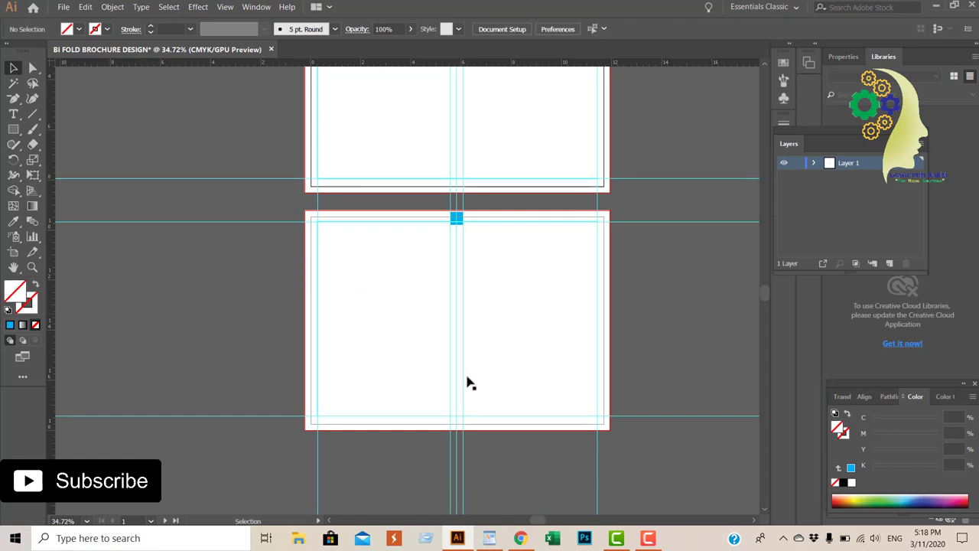
scroll(497, 380, "up", 1)
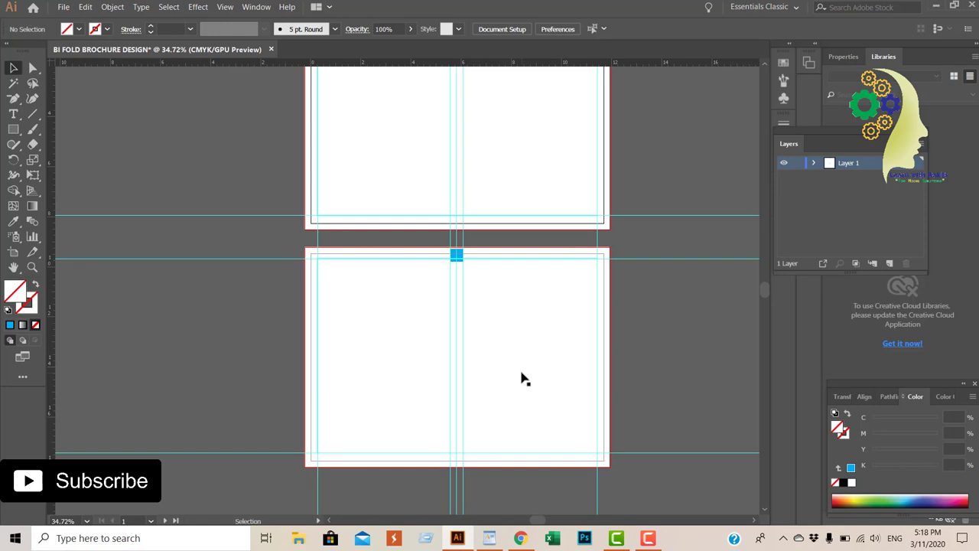
scroll(524, 310, "up", 3)
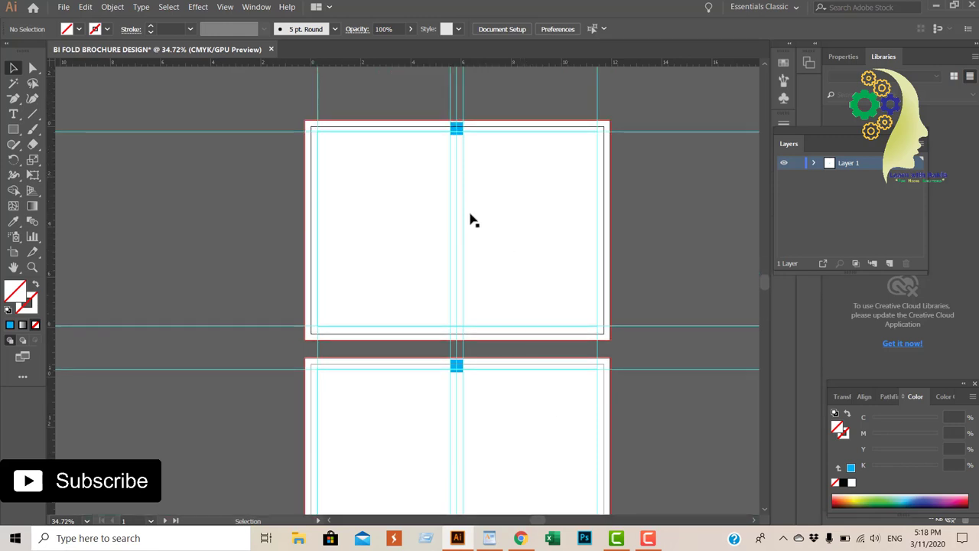
Step: Delete the cyan squares from both artboards, leaving the paired fold guides
left_click(459, 132)
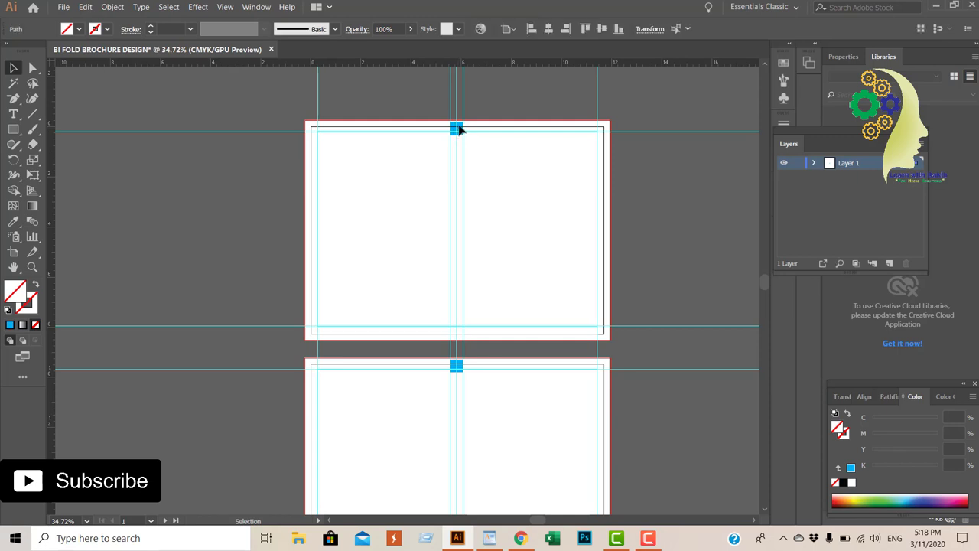
left_click(459, 130)
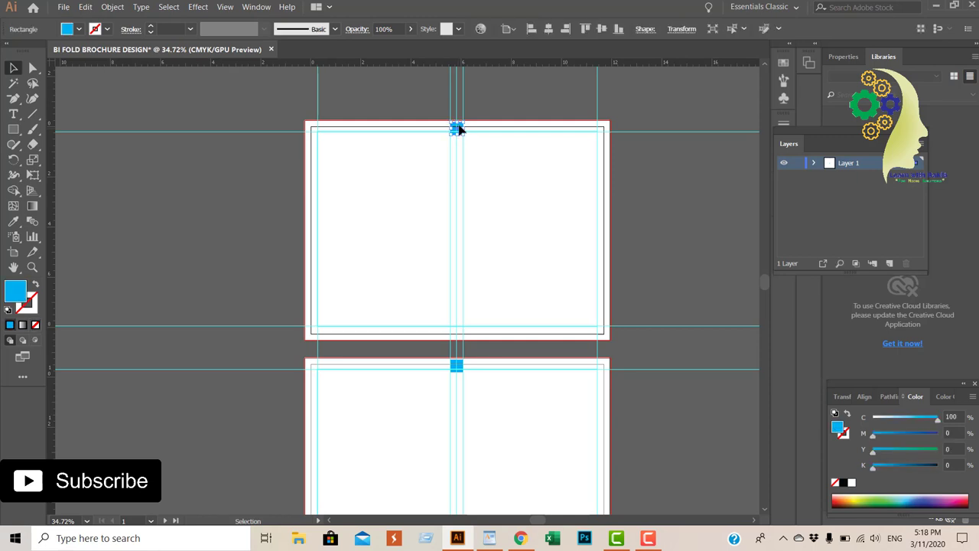
key("Delete")
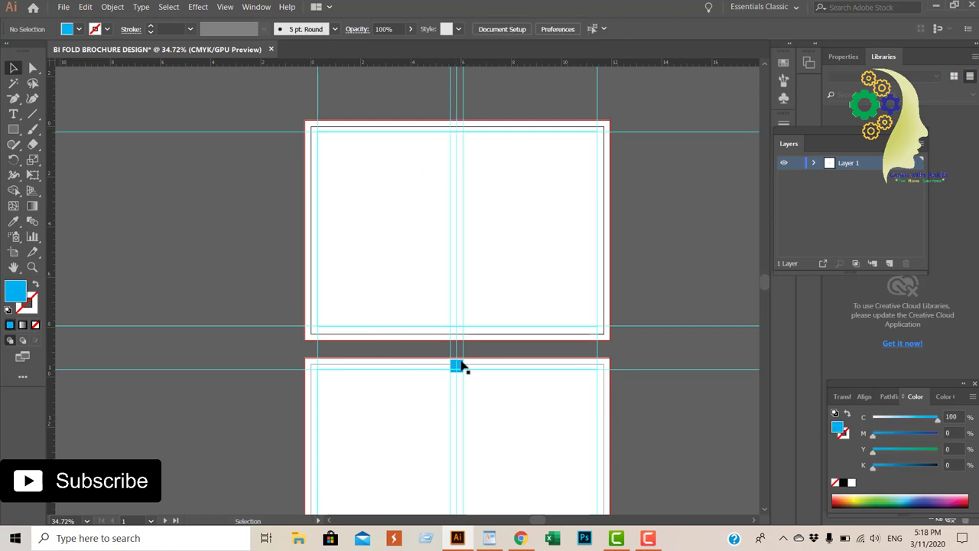
left_click(455, 366)
key("Delete")
scroll(376, 317, "down", 2)
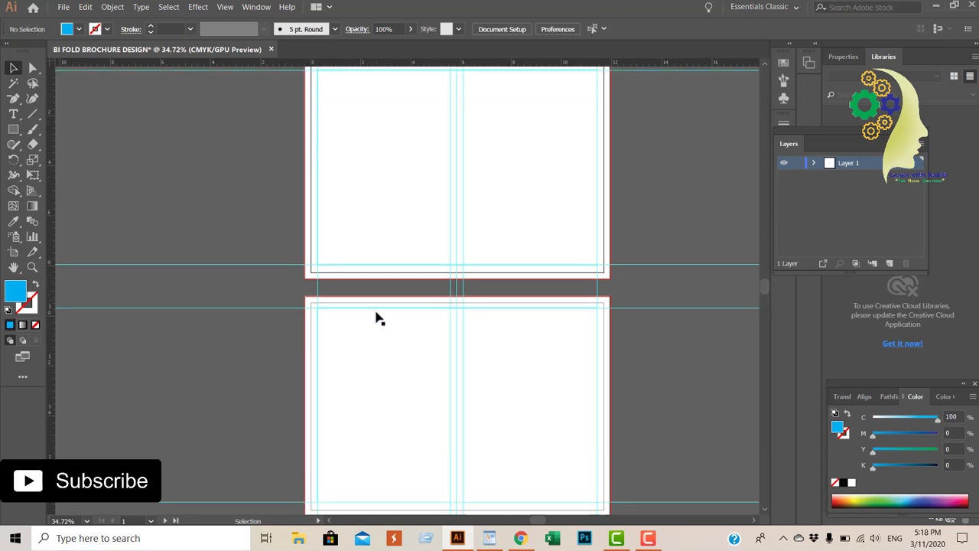
scroll(376, 317, "up", 2)
scroll(382, 315, "down", 2)
scroll(385, 312, "up", 1)
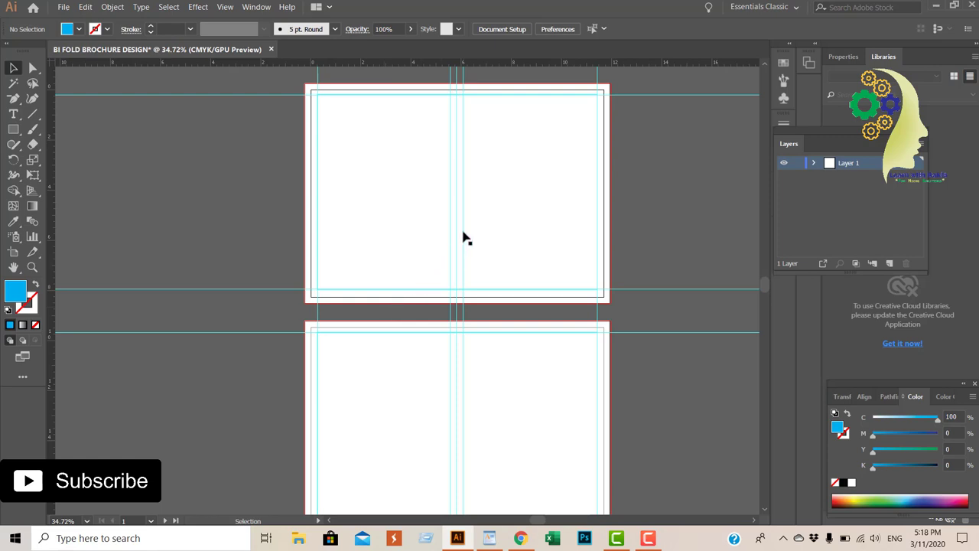
Step: Start a text object on the top artboard's right panel set in Lato Bold
left_click(13, 113)
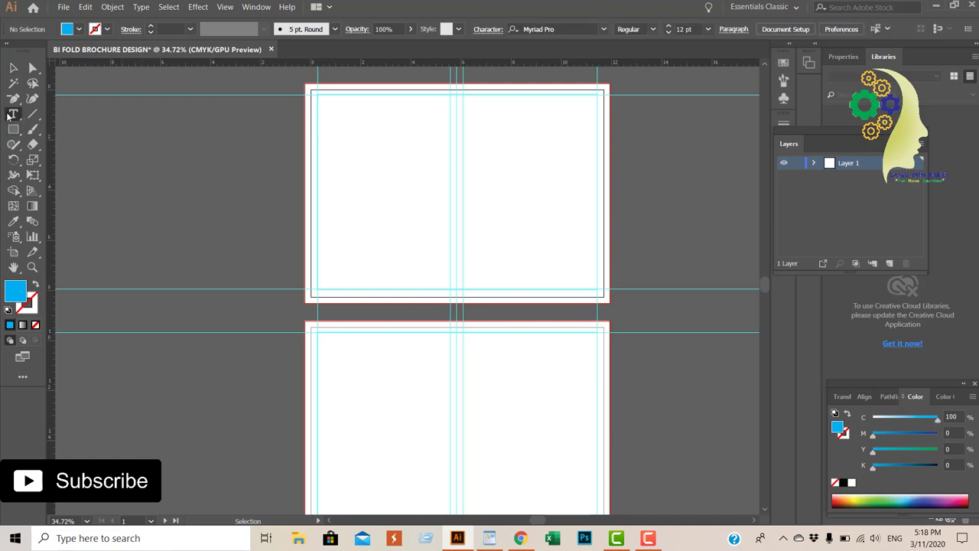
left_click(505, 169)
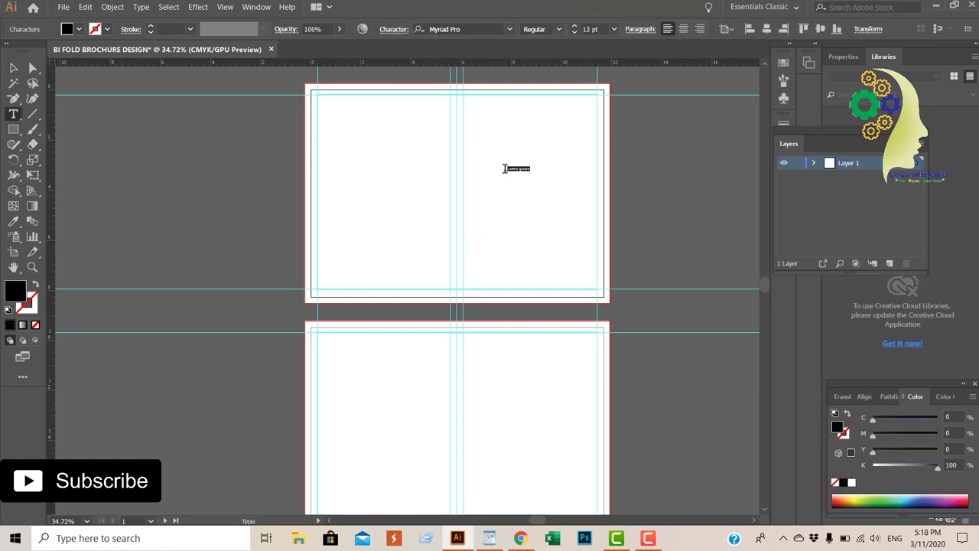
left_click(509, 30)
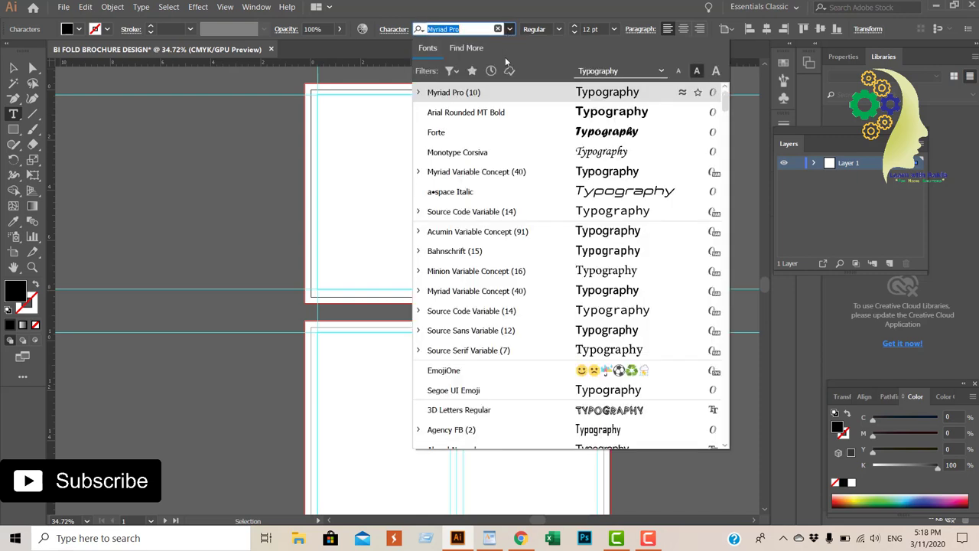
type("lato")
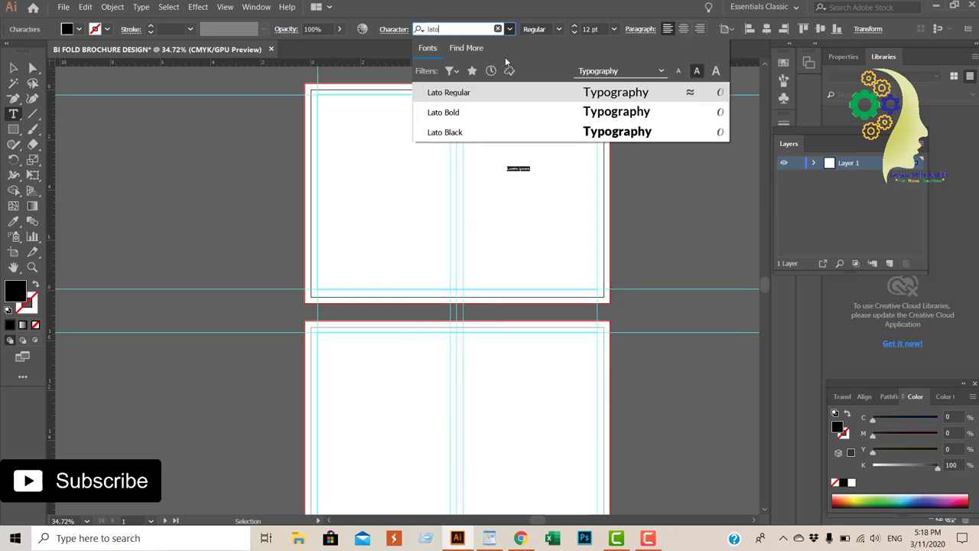
left_click(548, 111)
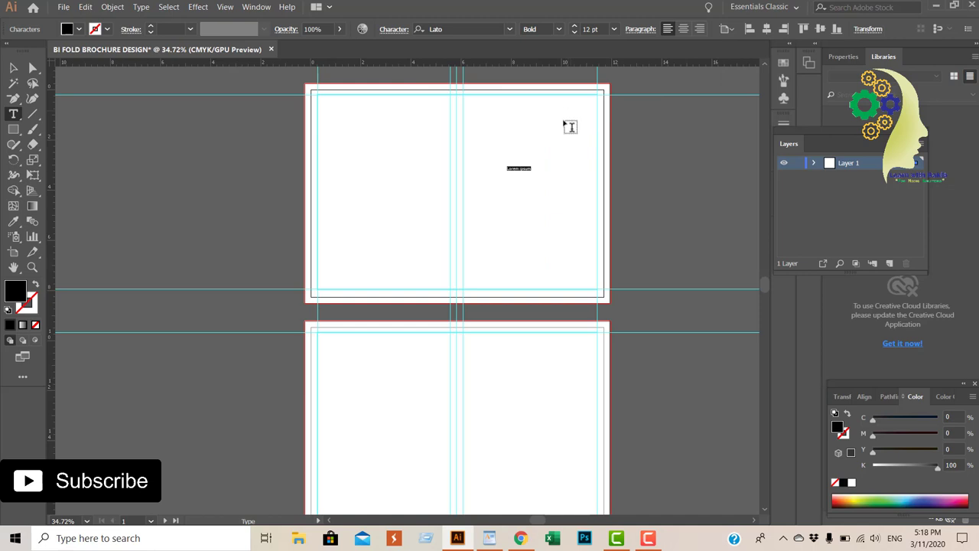
Step: Replace the Lorem ipsum placeholder with the number 1 at 72 pt
left_click(512, 167)
triple_click(512, 168)
key("BackSpace")
left_click(13, 68)
left_click(613, 29)
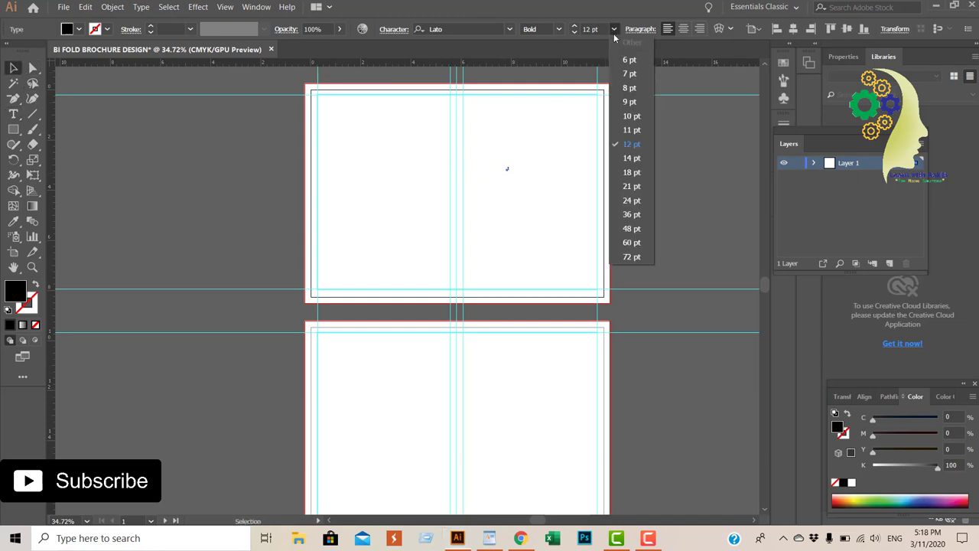
left_click(631, 201)
left_click(613, 29)
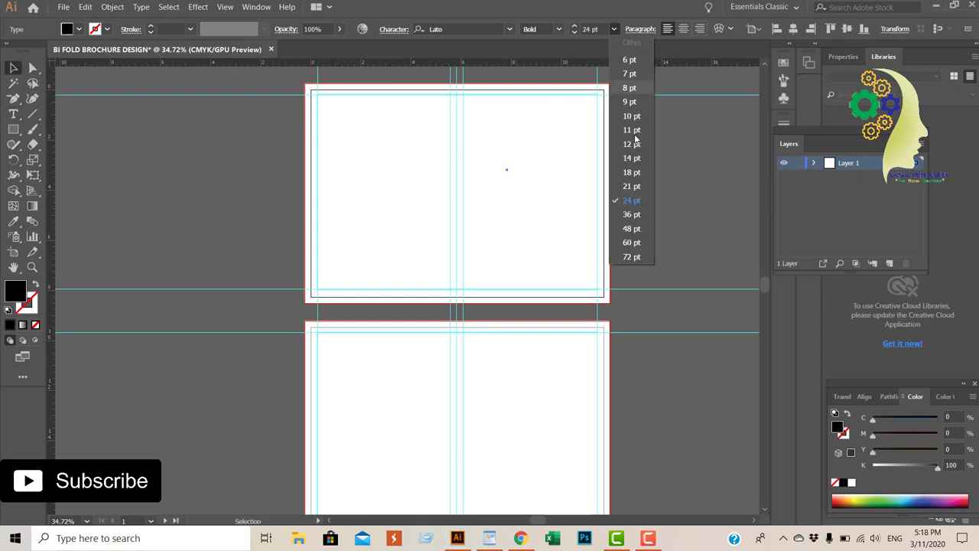
type("1")
left_click(631, 256)
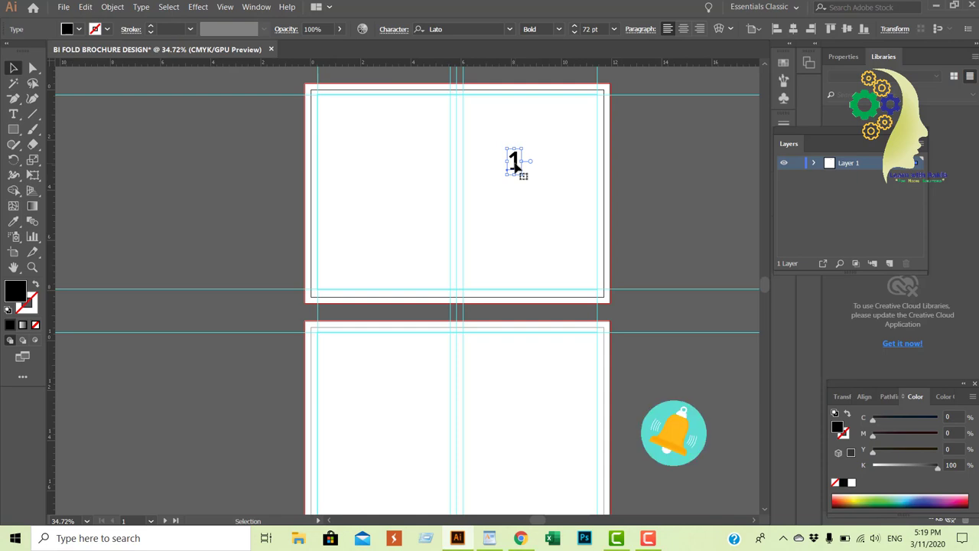
Step: Alt-drag a copy of the 1 onto the top artboard's left panel and change it to 4
left_click_drag(514, 167, 388, 168)
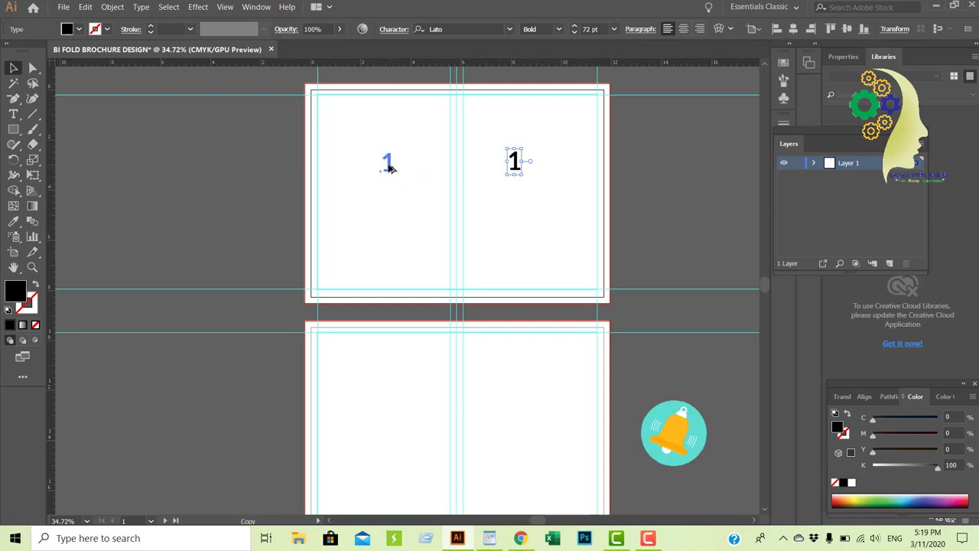
double_click(388, 167)
key("BackSpace")
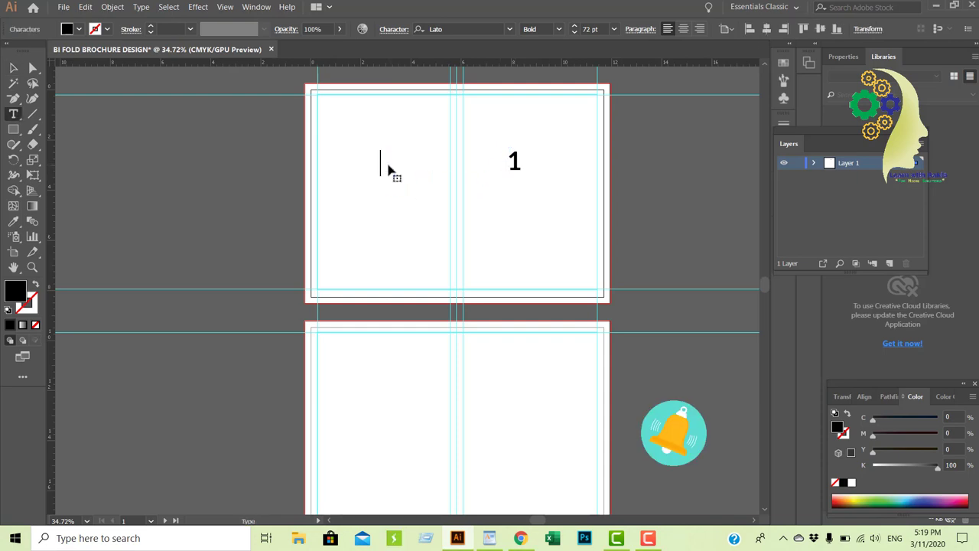
type("4")
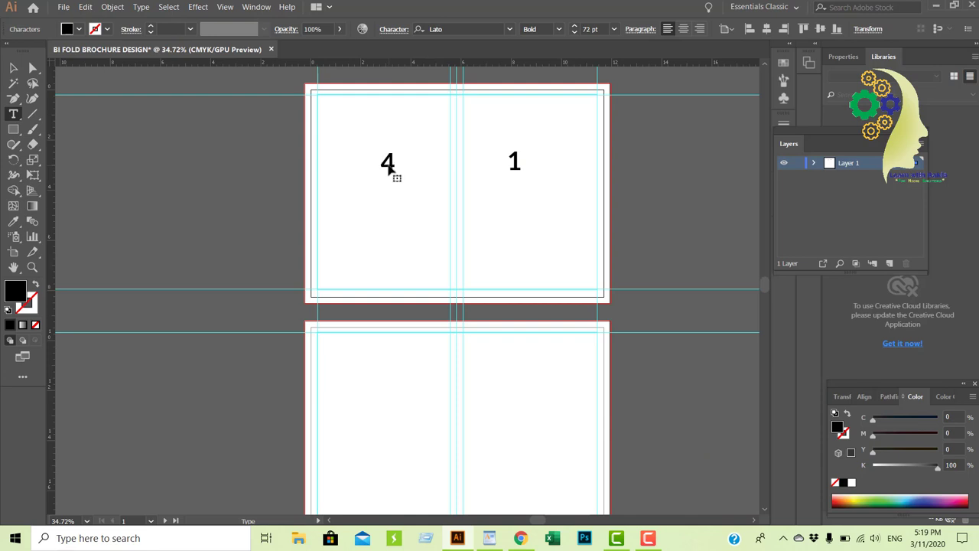
left_click(516, 425)
Step: Add number 3 on the bottom artboard's right panel and 2 on its left panel
scroll(518, 426, "down", 2)
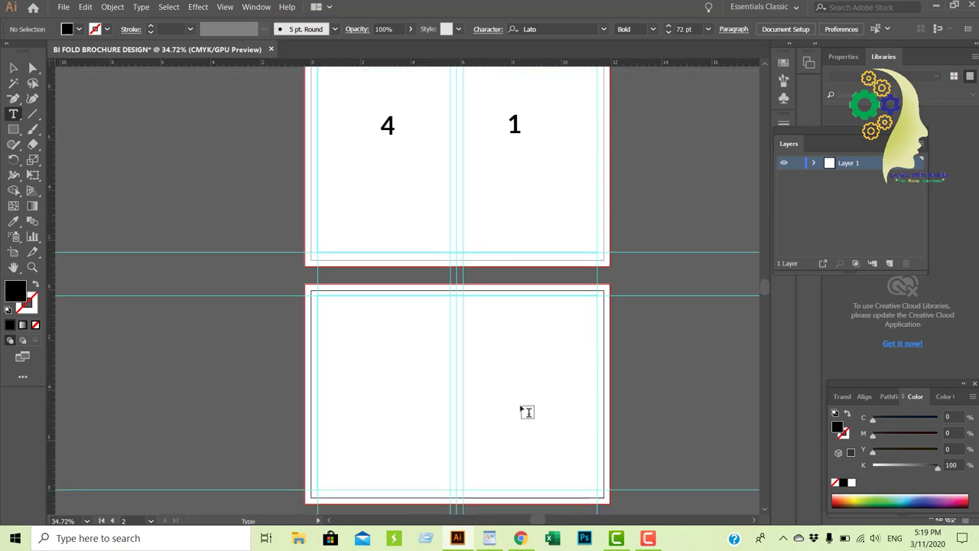
left_click(522, 395)
type("w")
key("BackSpace")
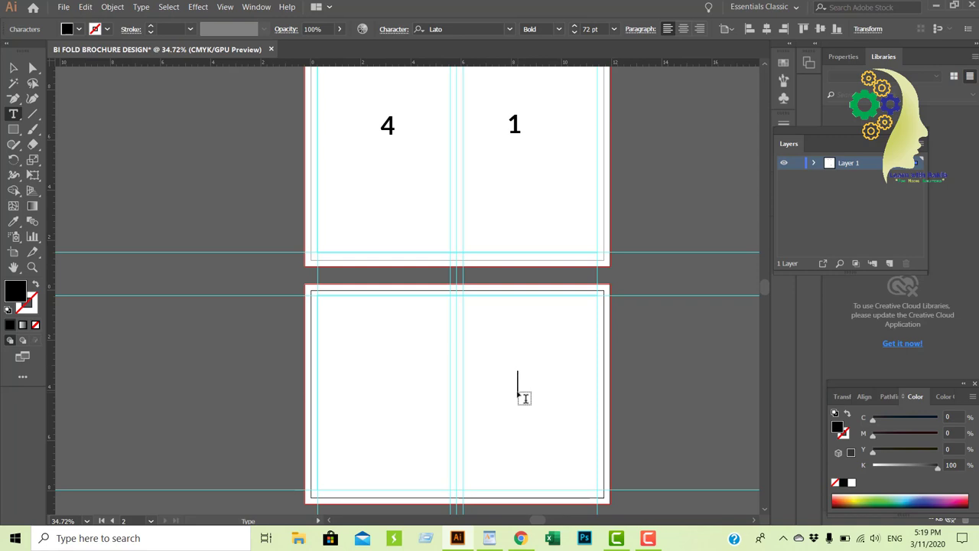
type("3")
key("Escape")
left_click(13, 113)
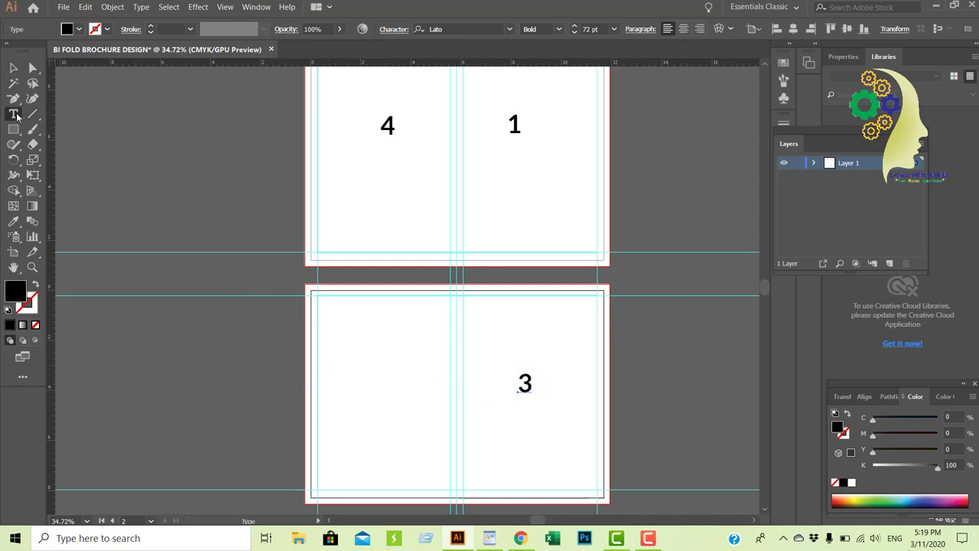
left_click(355, 376)
type("2")
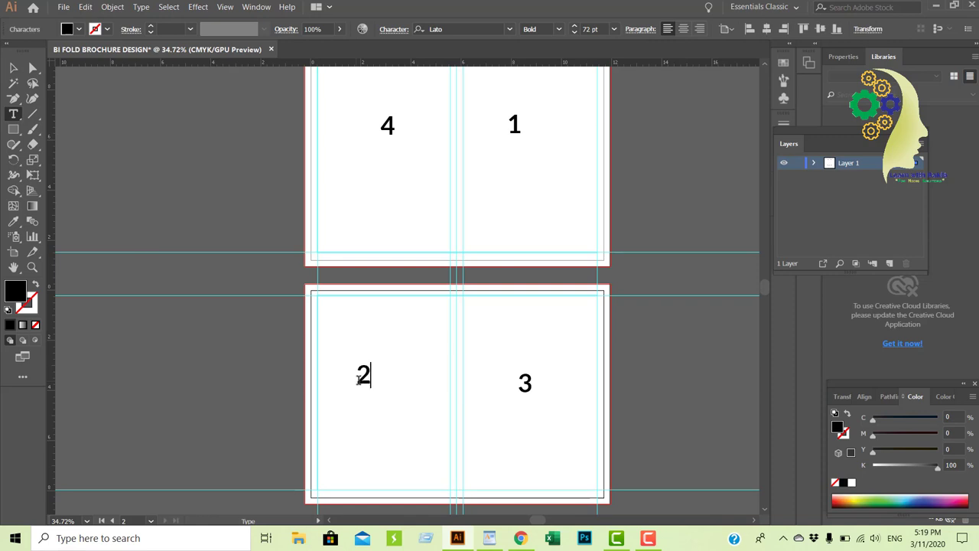
key("Escape")
Step: Zoom out to 16.67% to show both artboards, then select all and deselect to check
scroll(405, 280, "up", 1)
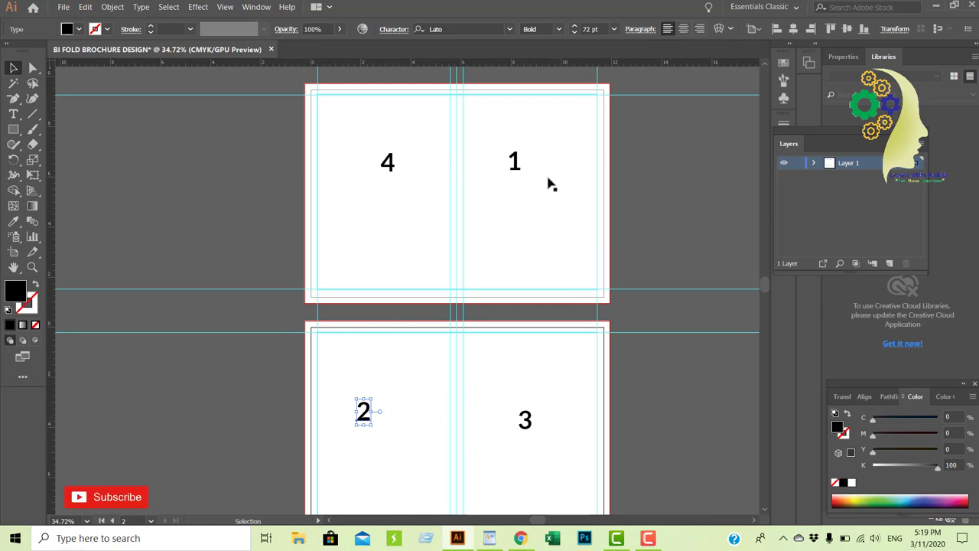
scroll(550, 185, "down", 1)
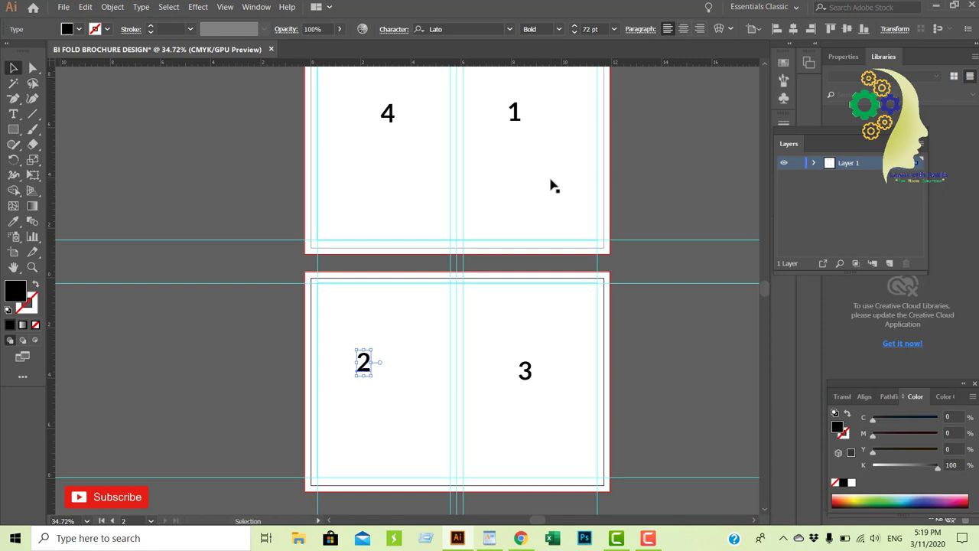
key("a")
key("ctrl+minus")
key("ctrl+minus")
key("ctrl+plus")
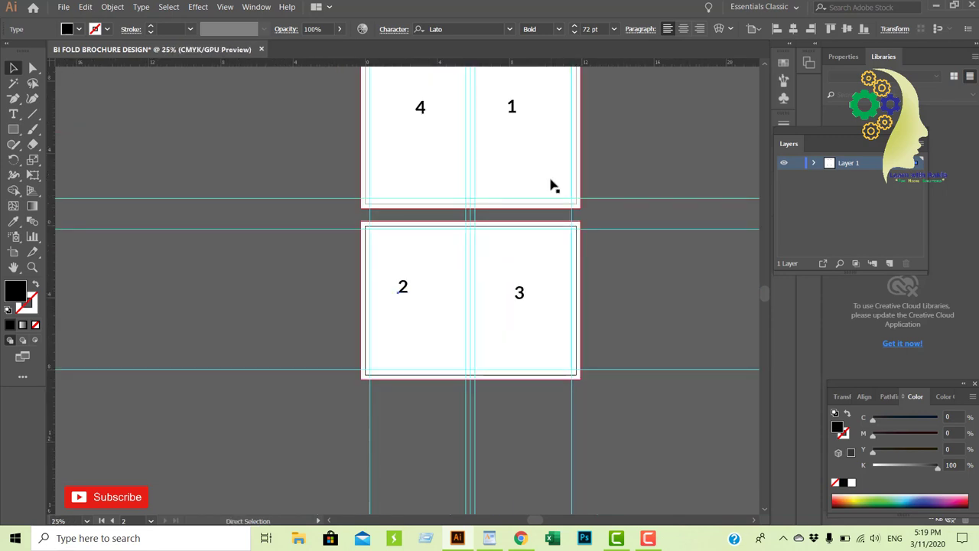
key("ctrl+plus")
key("ctrl+minus")
key("ctrl+minus")
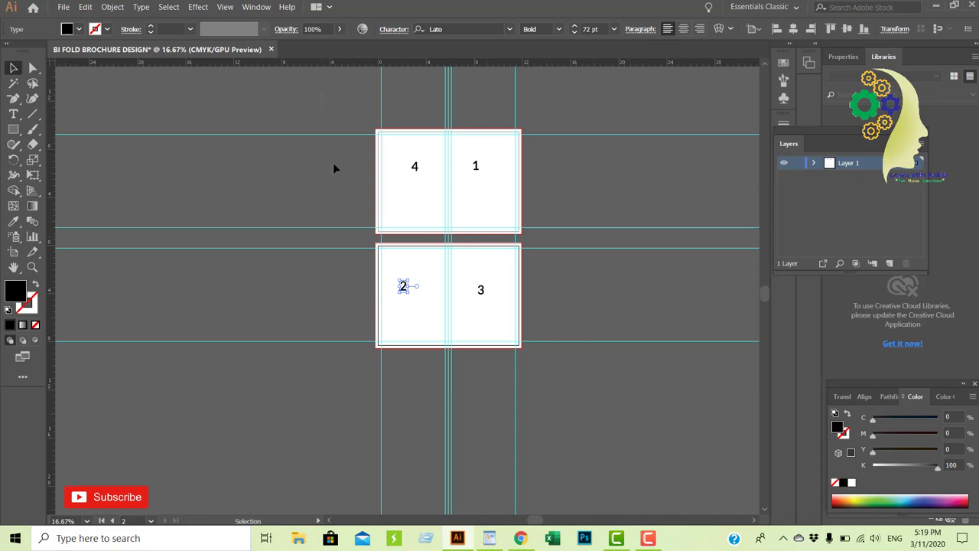
key("ctrl+a")
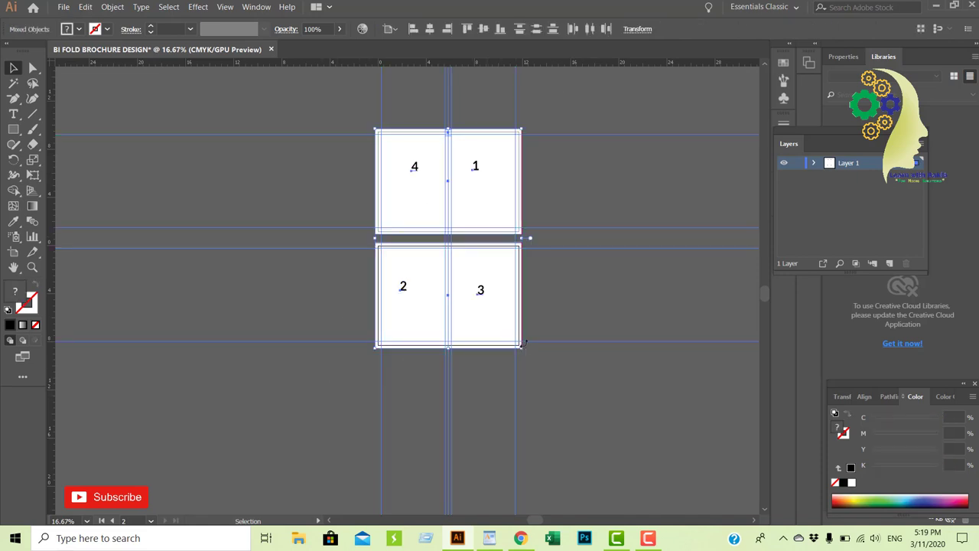
key("ctrl+shift+a")
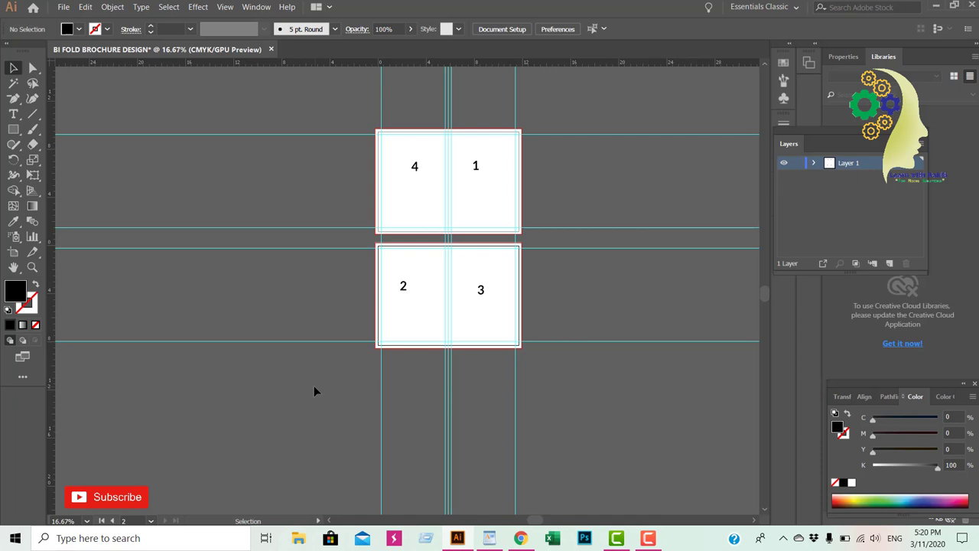
Step: Zoom in on the top artboard and draw a rectangle across the top of panel 4
left_click(31, 267)
left_click(456, 188)
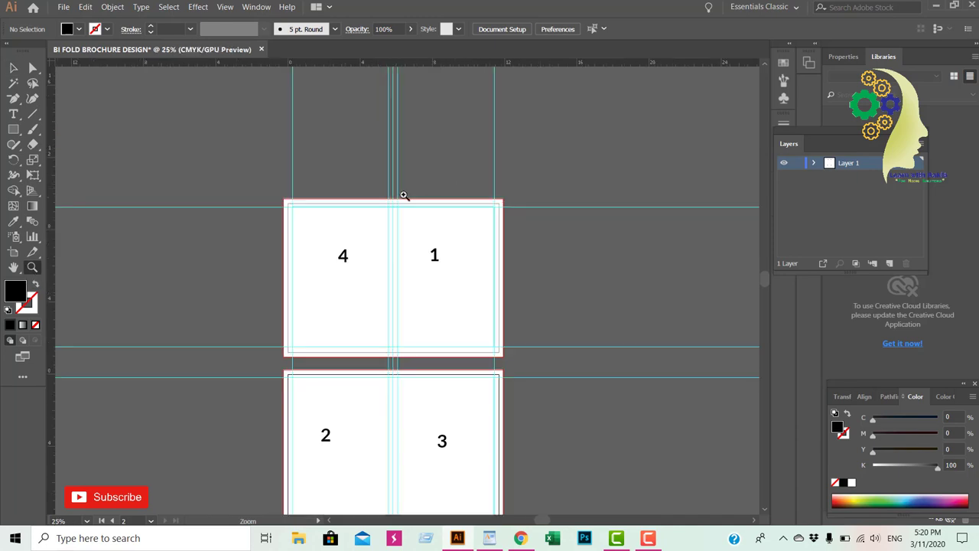
left_click(373, 261)
left_click(430, 285)
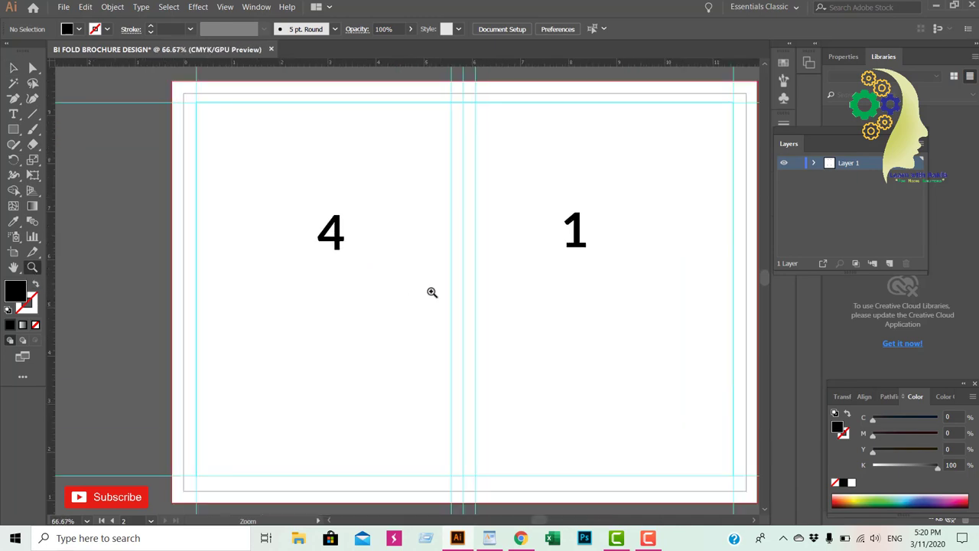
scroll(426, 293, "down", 3)
left_click(13, 69)
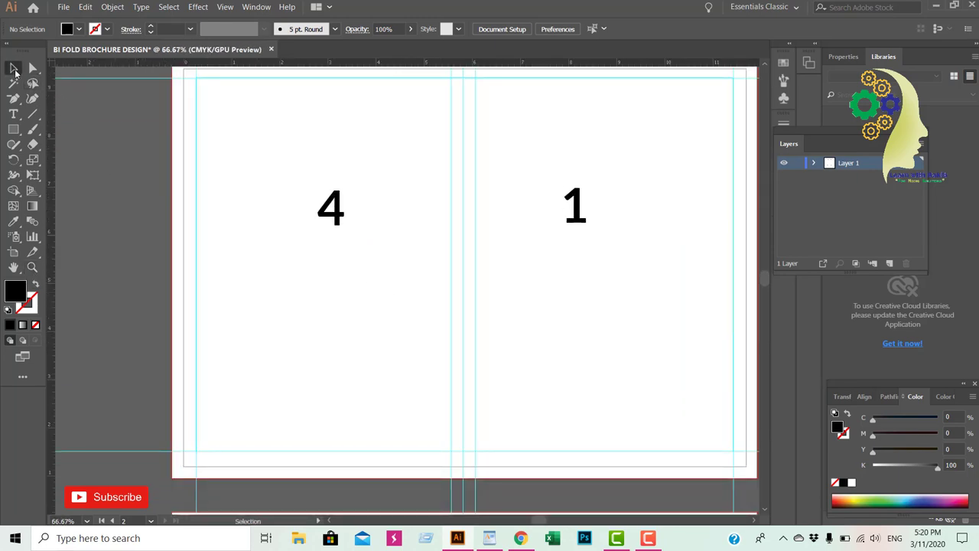
left_click(13, 130)
scroll(228, 76, "up", 2)
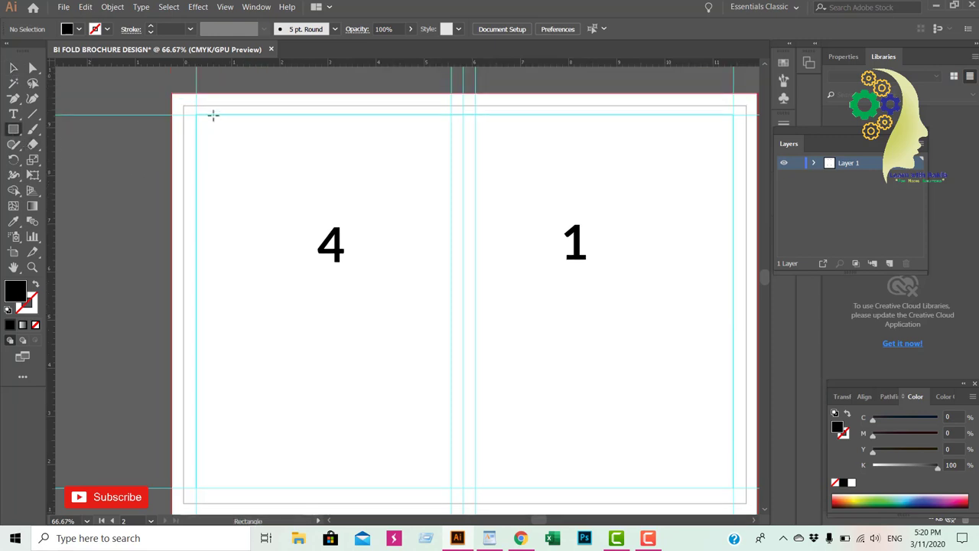
left_click_drag(173, 95, 463, 285)
Step: Fill the rectangle with a cyan swatch and move it to panel 4's bottom half
key("v")
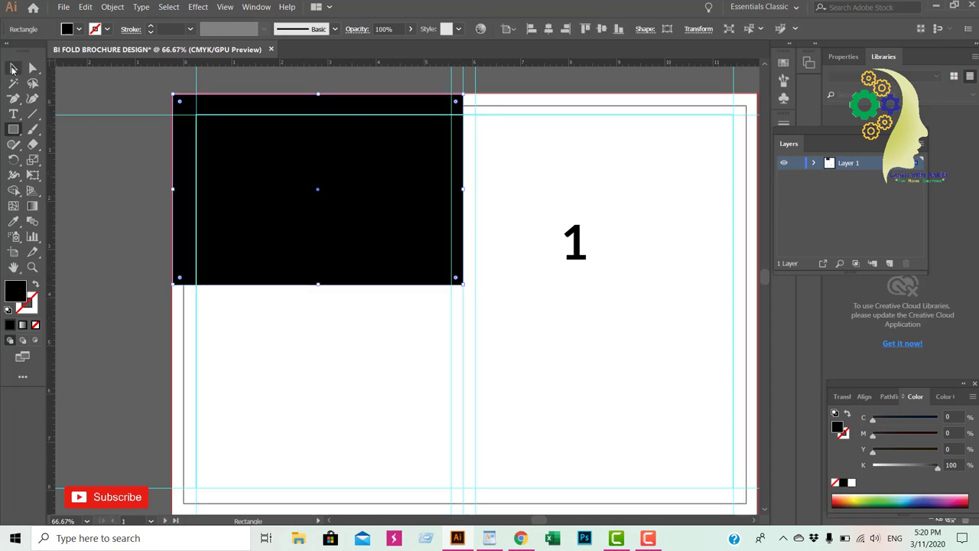
left_click(79, 28)
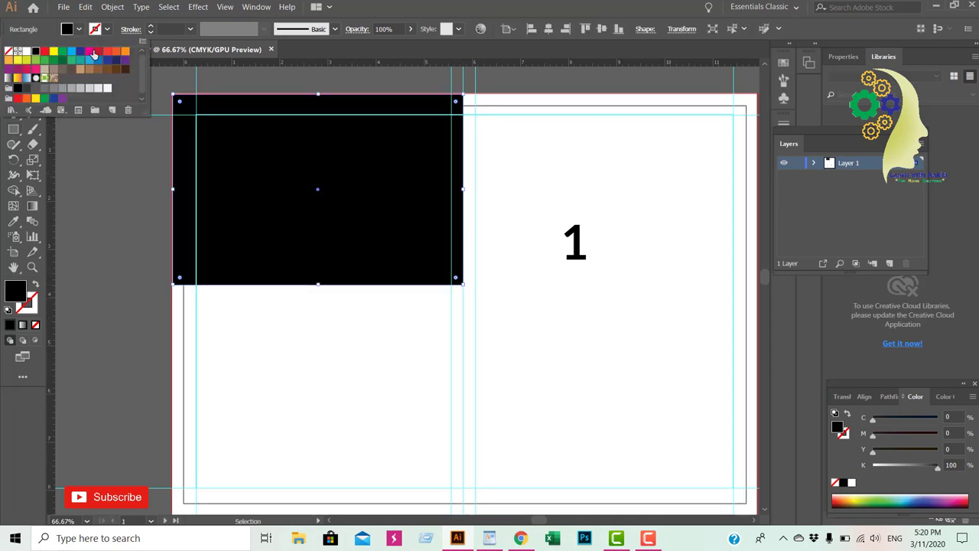
left_click(36, 51)
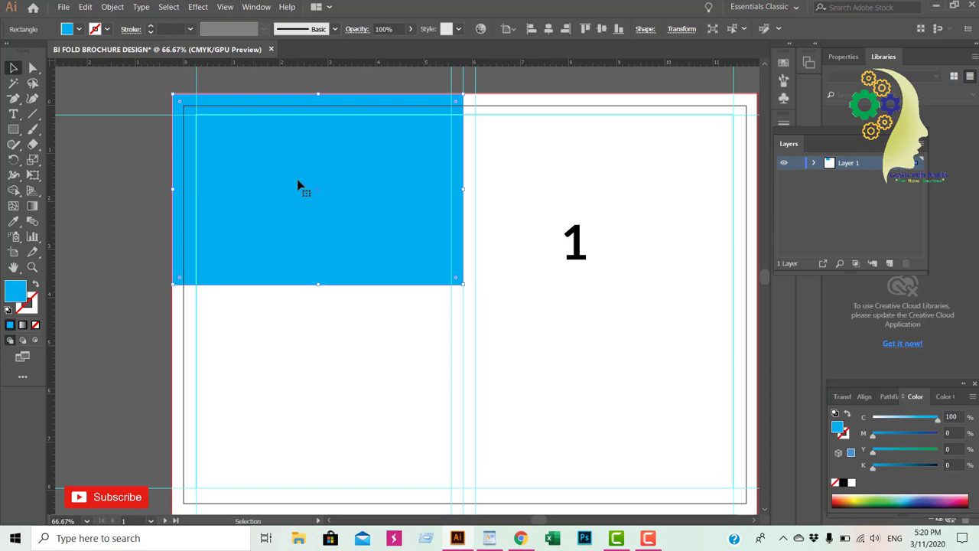
left_click_drag(297, 186, 297, 374)
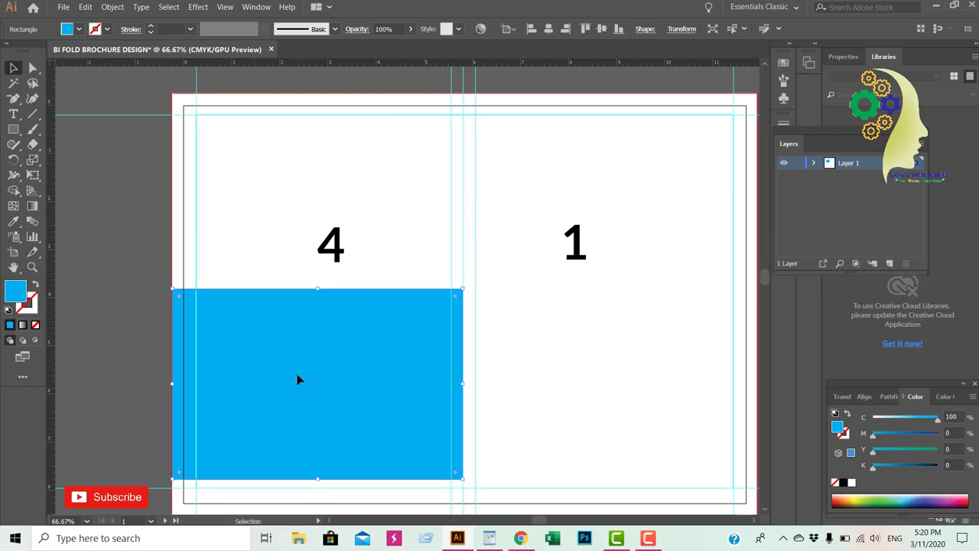